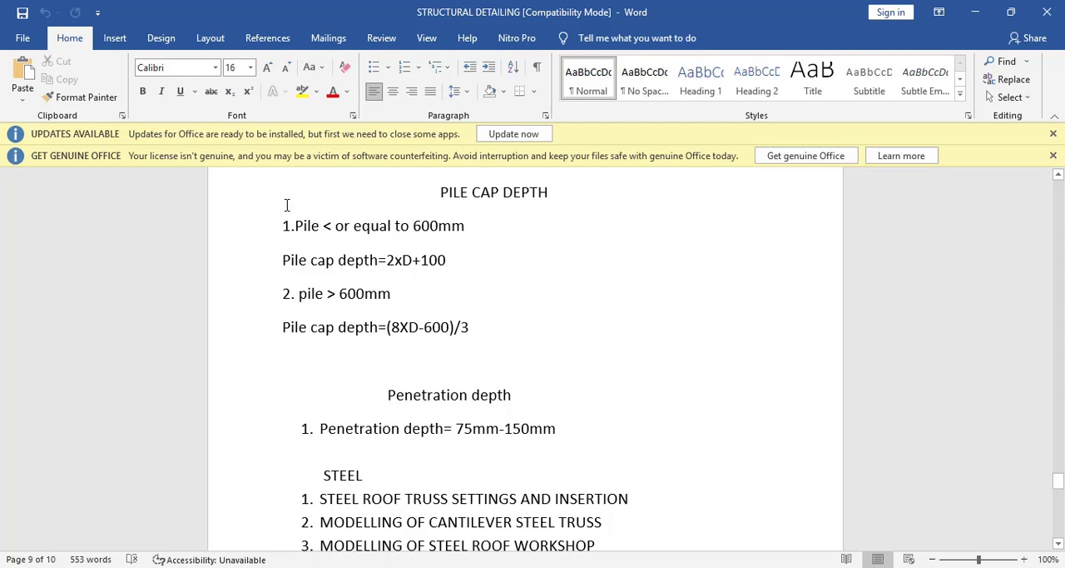
# Step: Review the pile cap and penetration depth notes, then switch to Nitro Pro and examine the bored pile working load table in the soil report
pyautogui.keyDown('shift'); pyautogui.moveTo(263, 286); pyautogui.dragTo(284, 453); pyautogui.keyUp('shift')
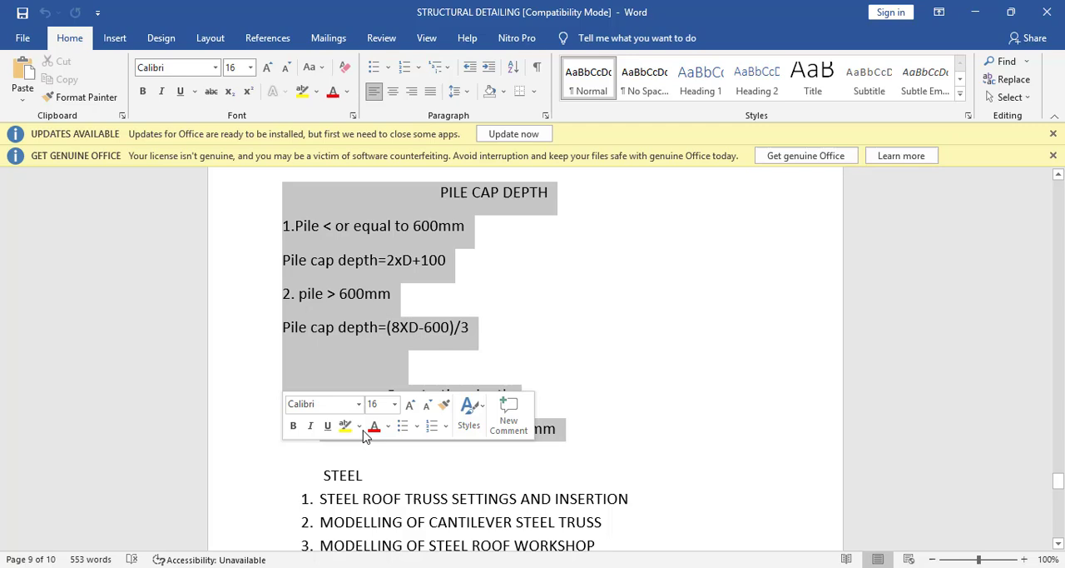
pyautogui.click(574, 340)
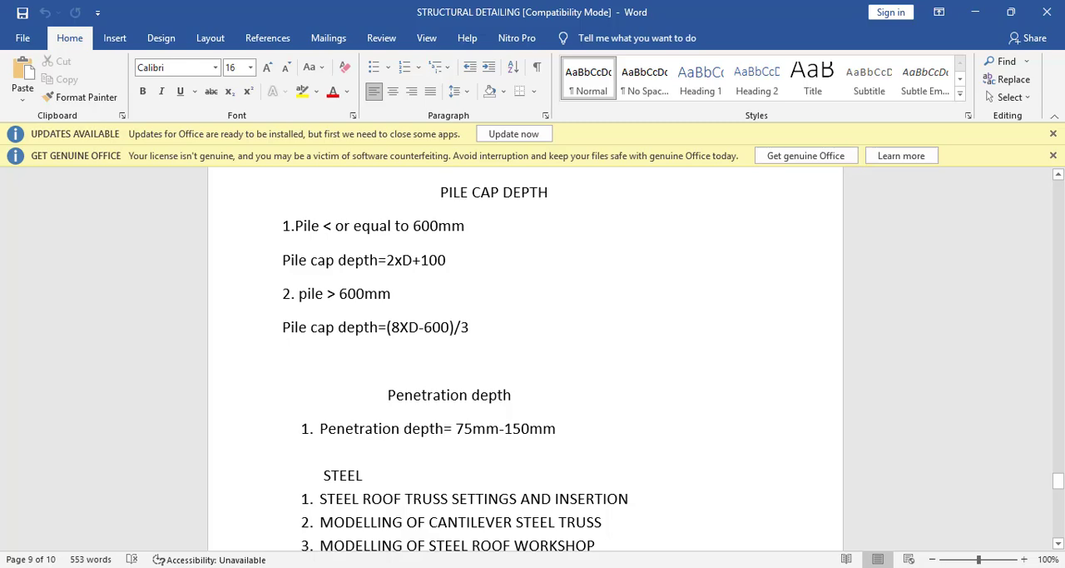
pyautogui.hotkey('alt', 'Tab')
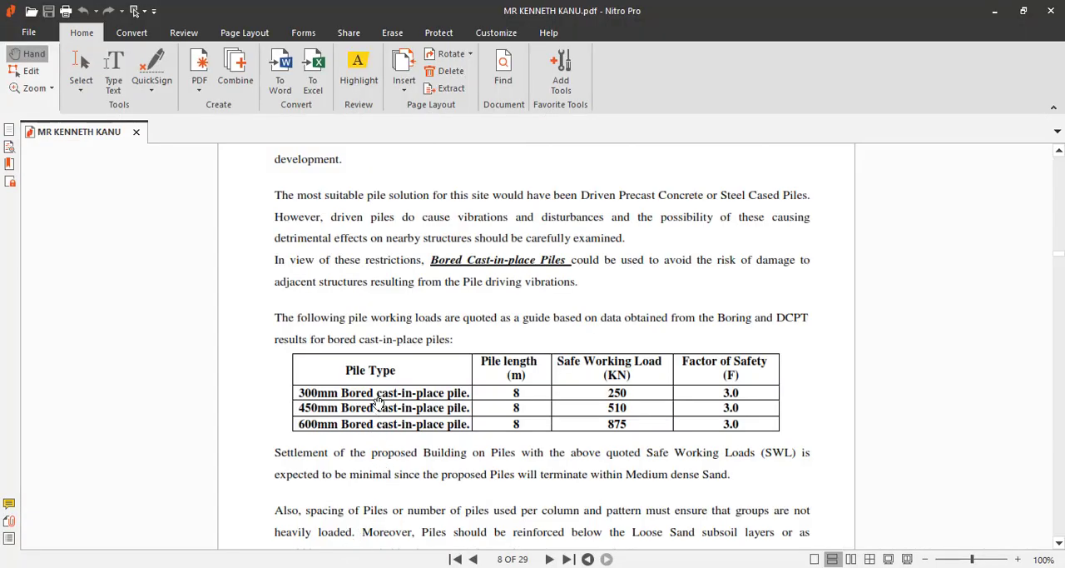
pyautogui.scroll(3, 380, 401)
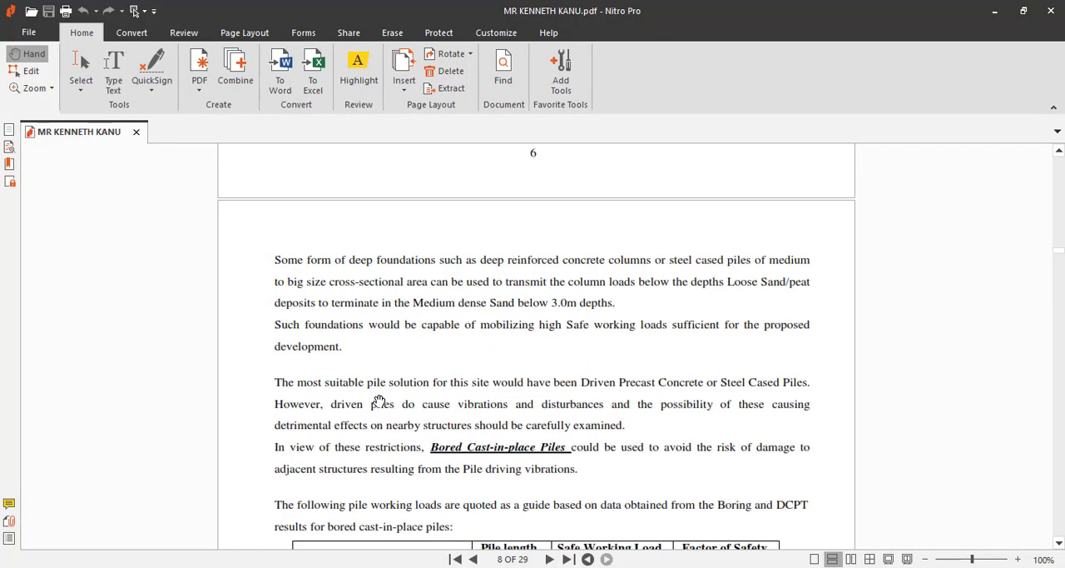
pyautogui.scroll(-2, 379, 402)
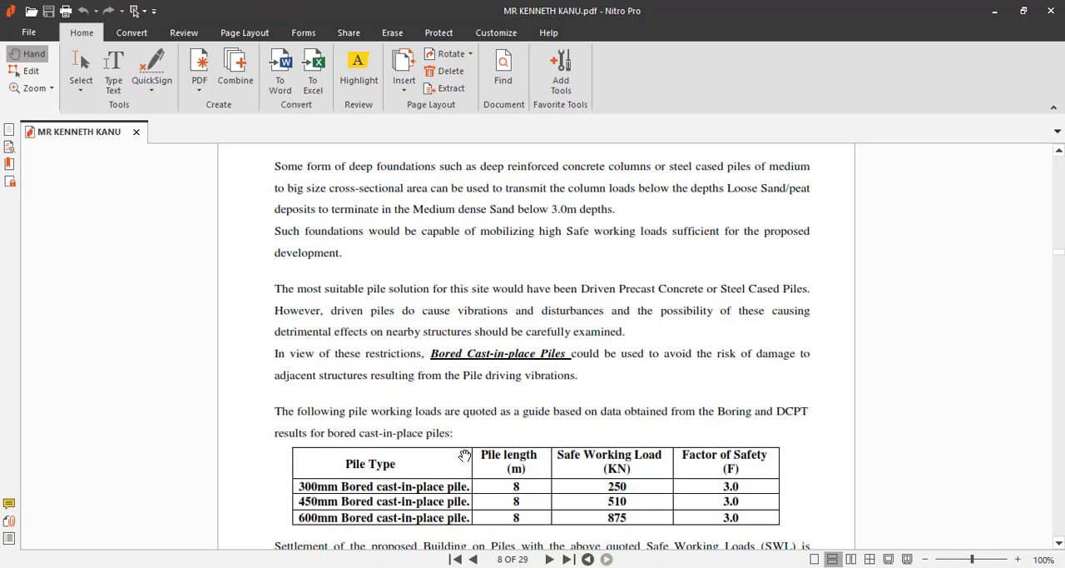
pyautogui.scroll(-1, 467, 436)
# Step: Read back through the soil report's foundation and ground improvement recommendations to section 4.2 Safe Bearing Capacity and the 4.1 design details
pyautogui.scroll(7, 470, 385)
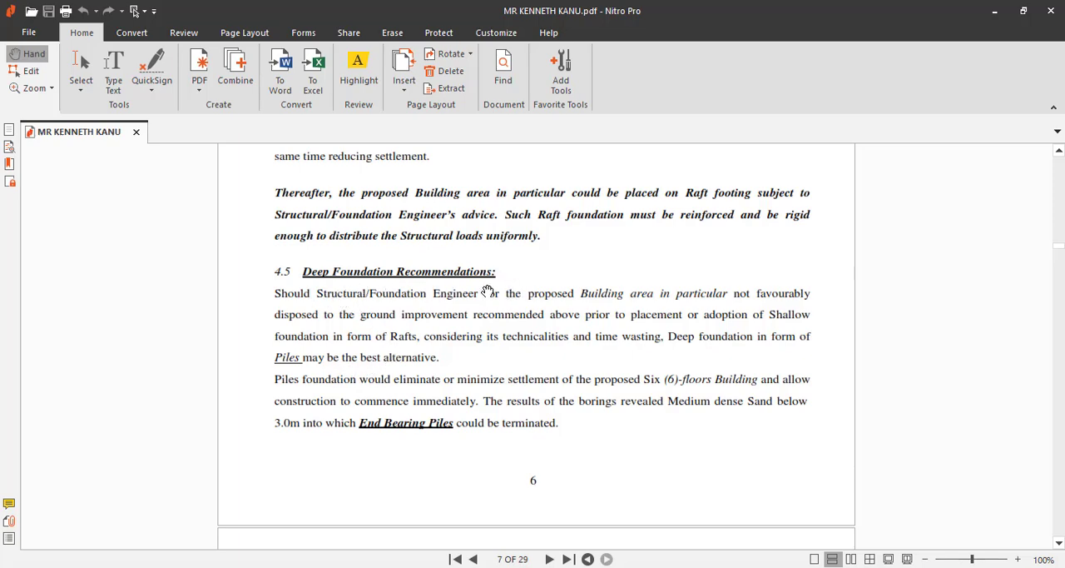
pyautogui.scroll(4, 480, 298)
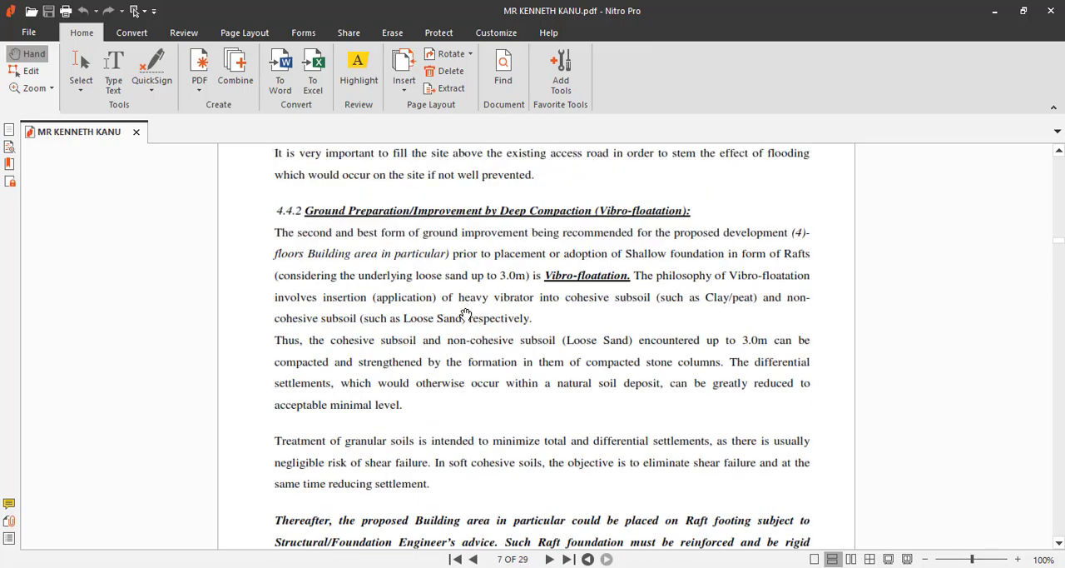
pyautogui.scroll(9, 466, 318)
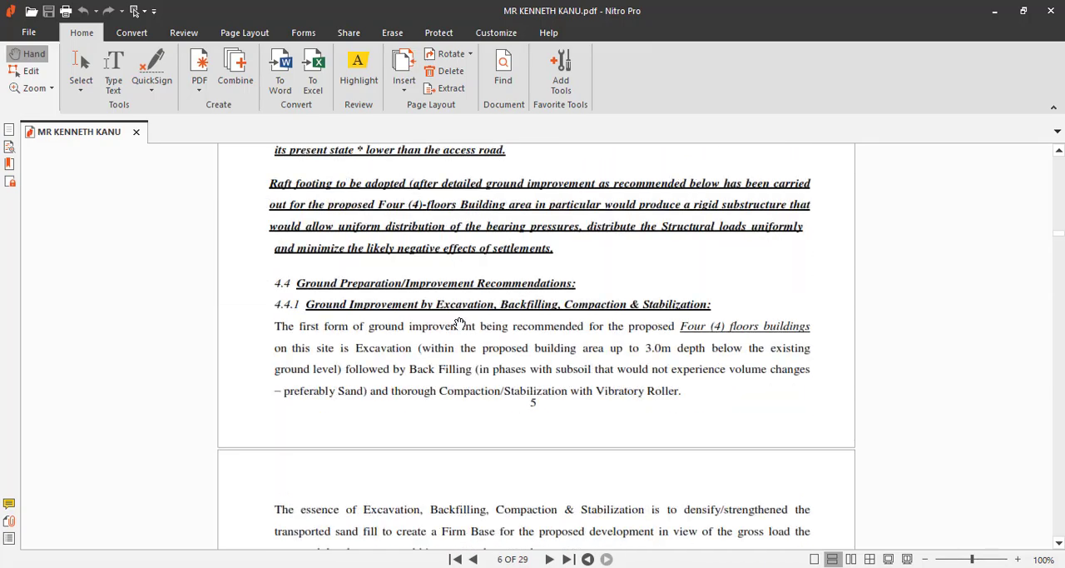
pyautogui.scroll(6, 458, 319)
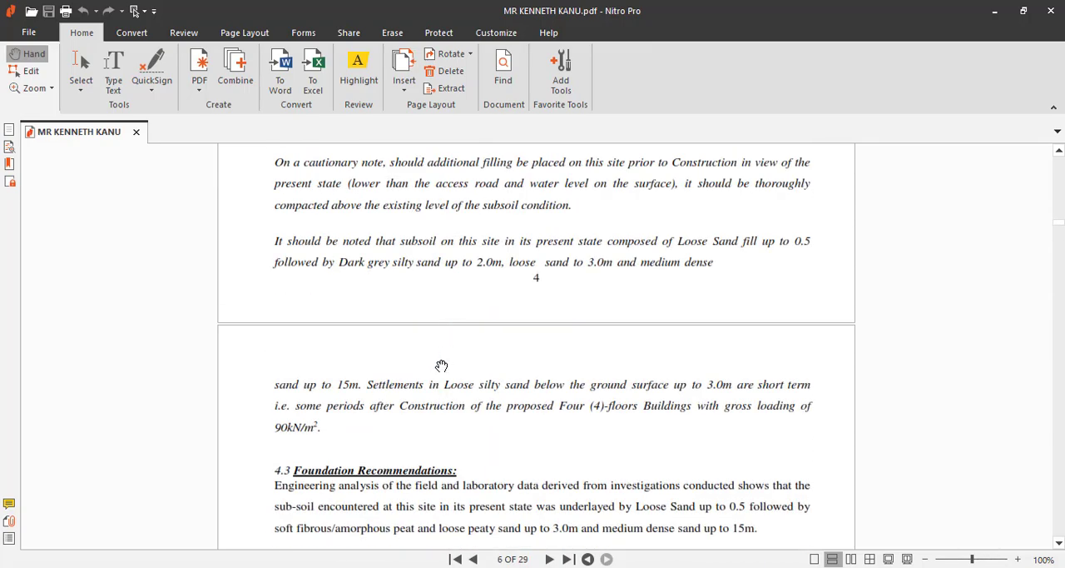
pyautogui.scroll(-1, 443, 363)
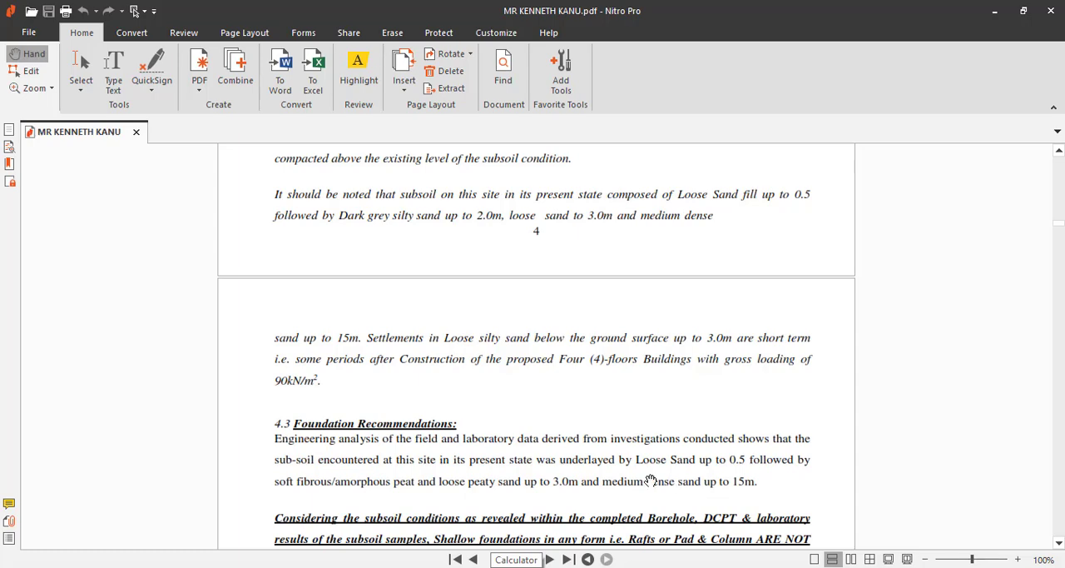
pyautogui.scroll(3, 464, 393)
pyautogui.scroll(3, 463, 393)
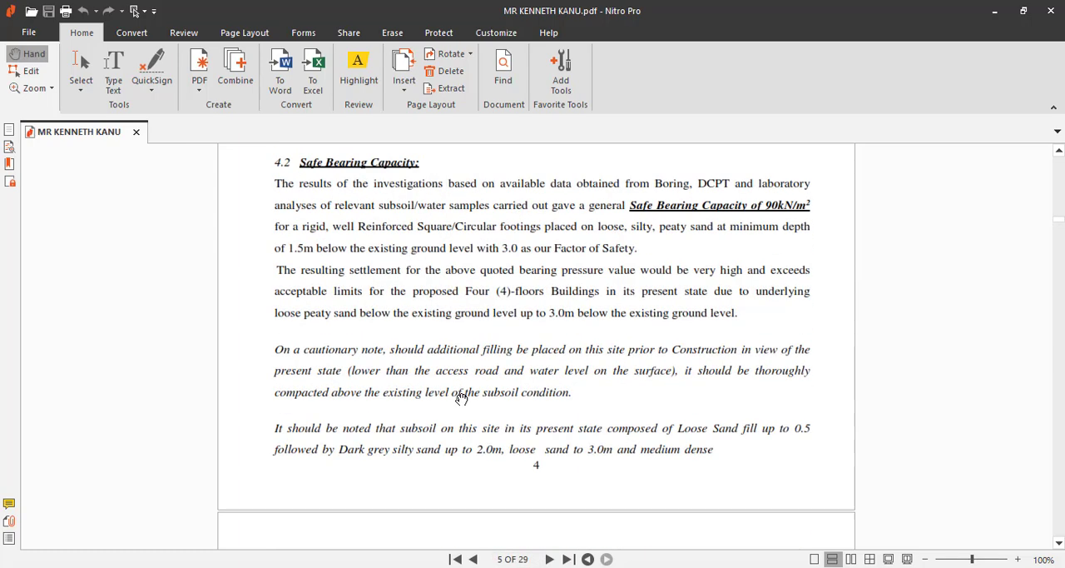
pyautogui.scroll(3, 462, 390)
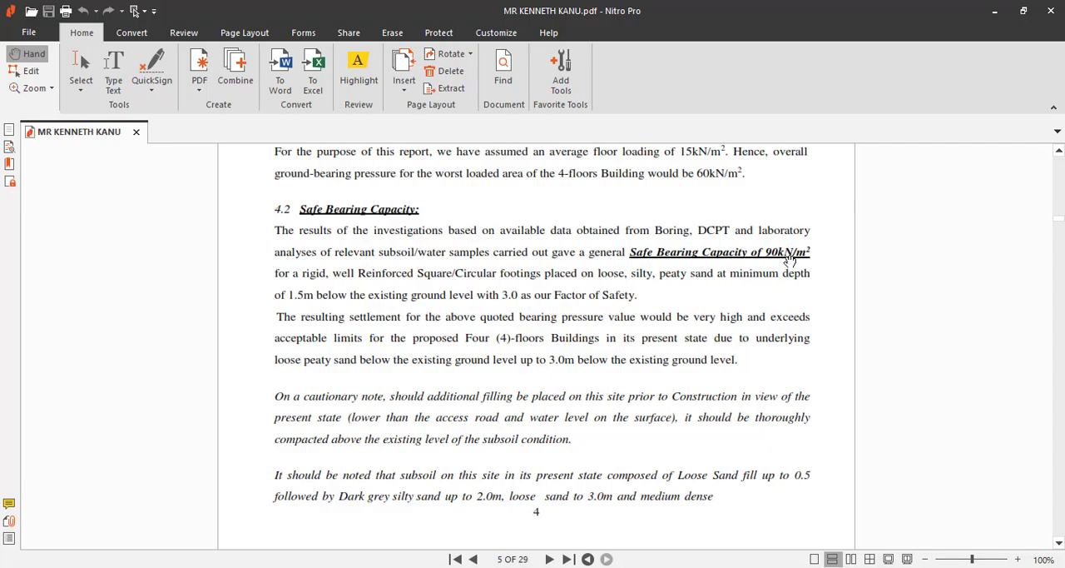
pyautogui.scroll(3, 653, 270)
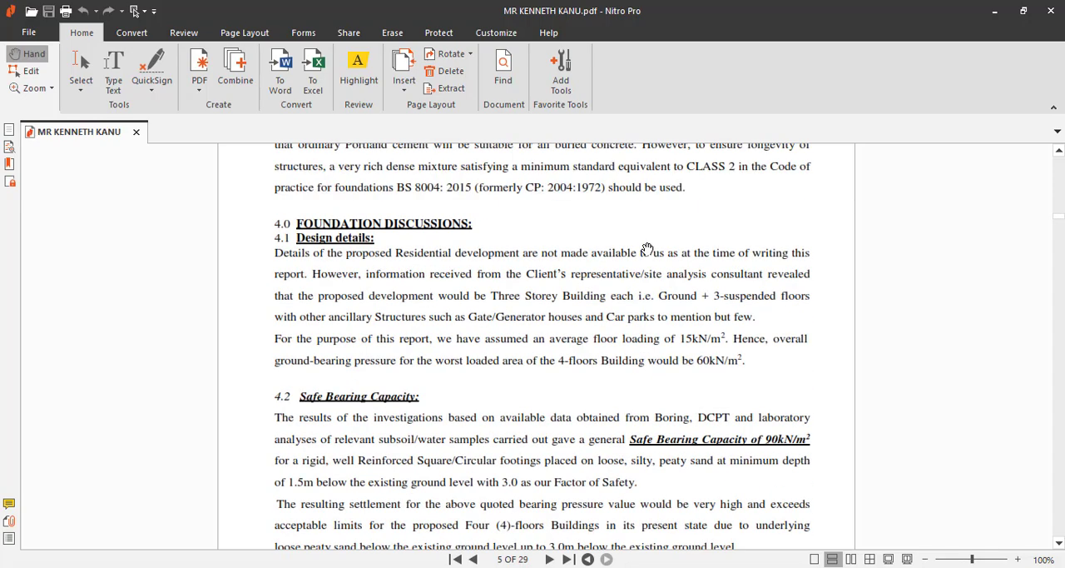
# Step: Read the soil report from the foundation recommendations through section 4.5 Deep Foundation Recommendations to the table of safe working loads per pile type
pyautogui.scroll(-12, 628, 281)
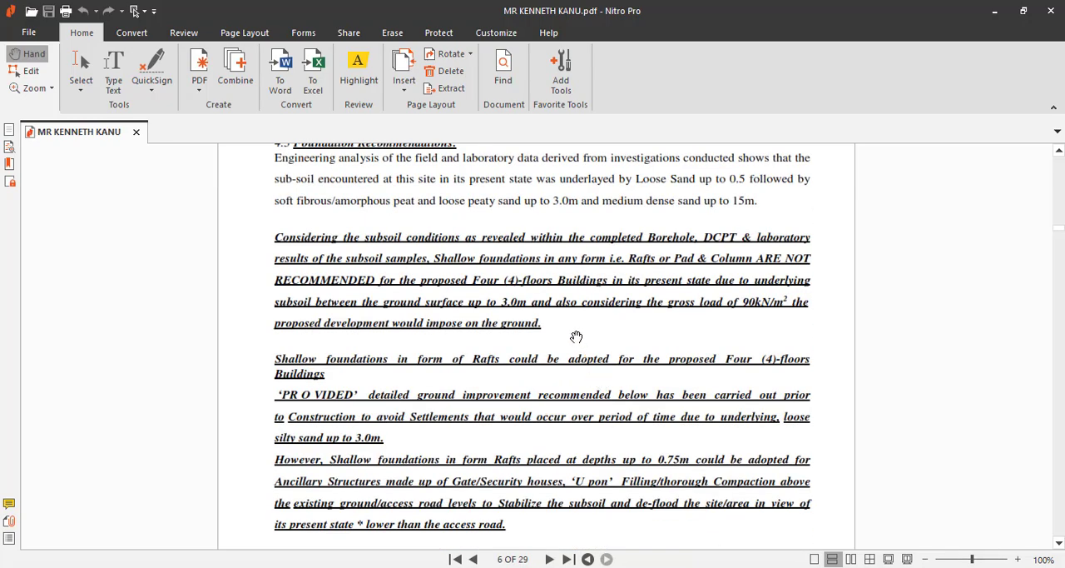
pyautogui.scroll(1, 573, 337)
pyautogui.scroll(-10, 564, 338)
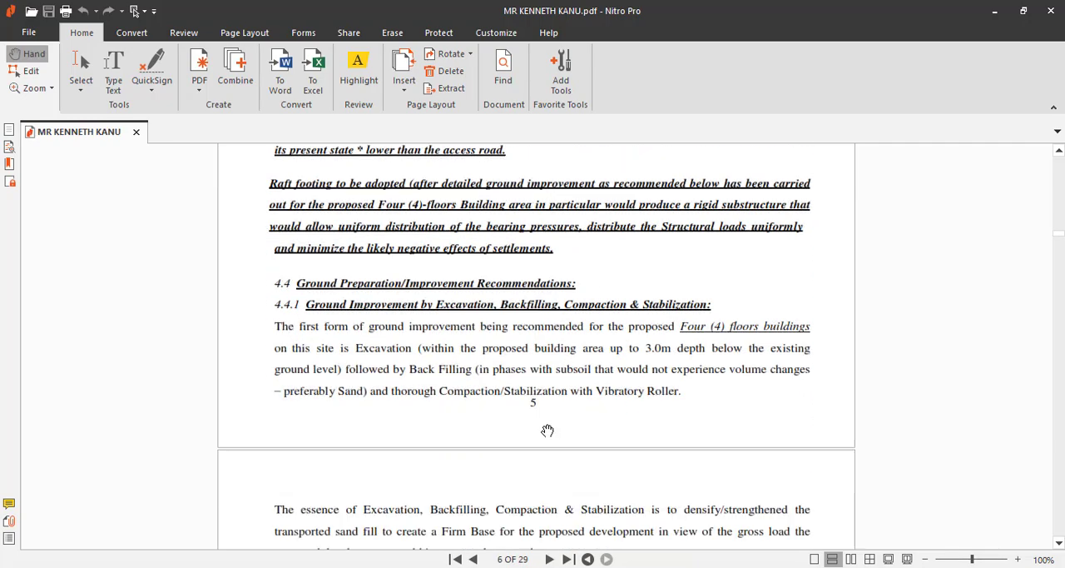
pyautogui.scroll(-7, 542, 355)
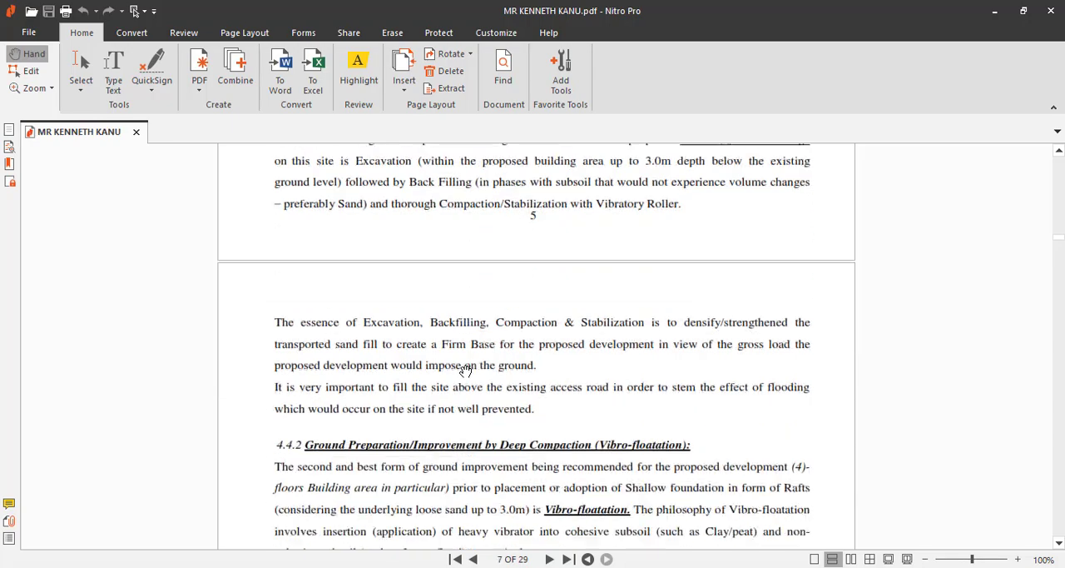
pyautogui.scroll(-8, 494, 409)
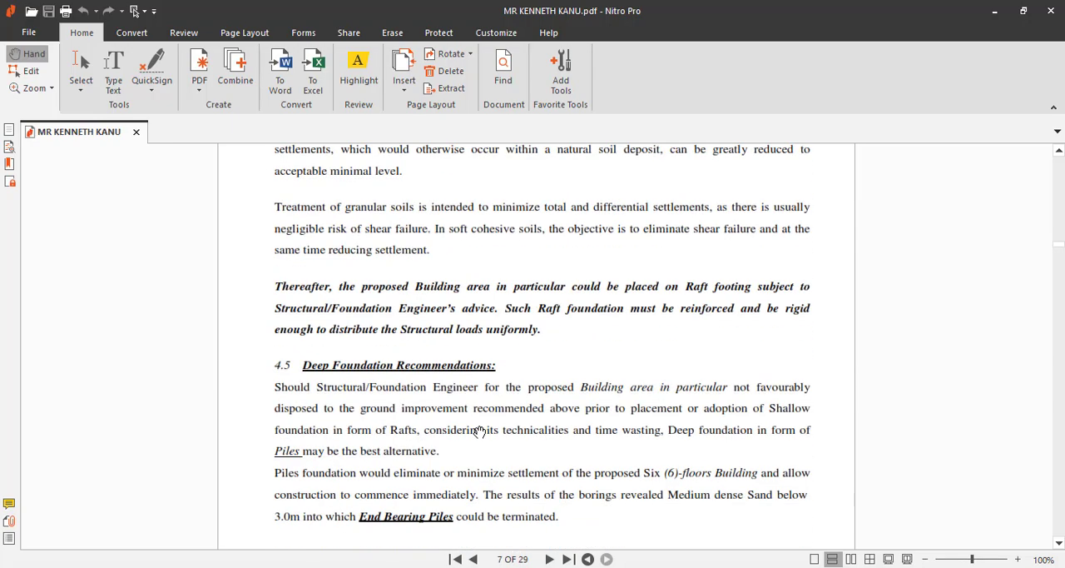
pyautogui.scroll(-10, 494, 416)
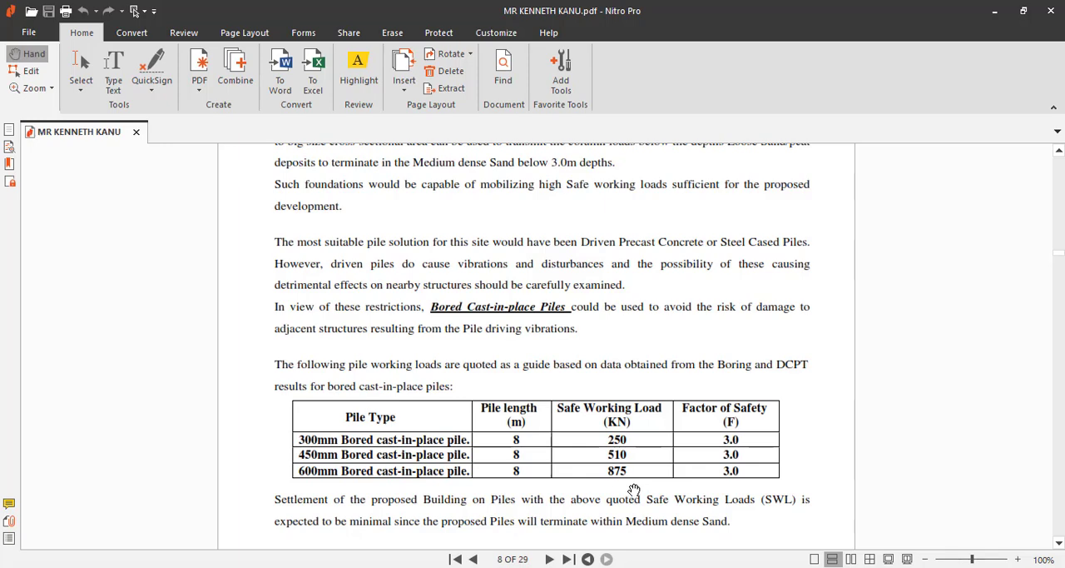
pyautogui.scroll(-3, 581, 475)
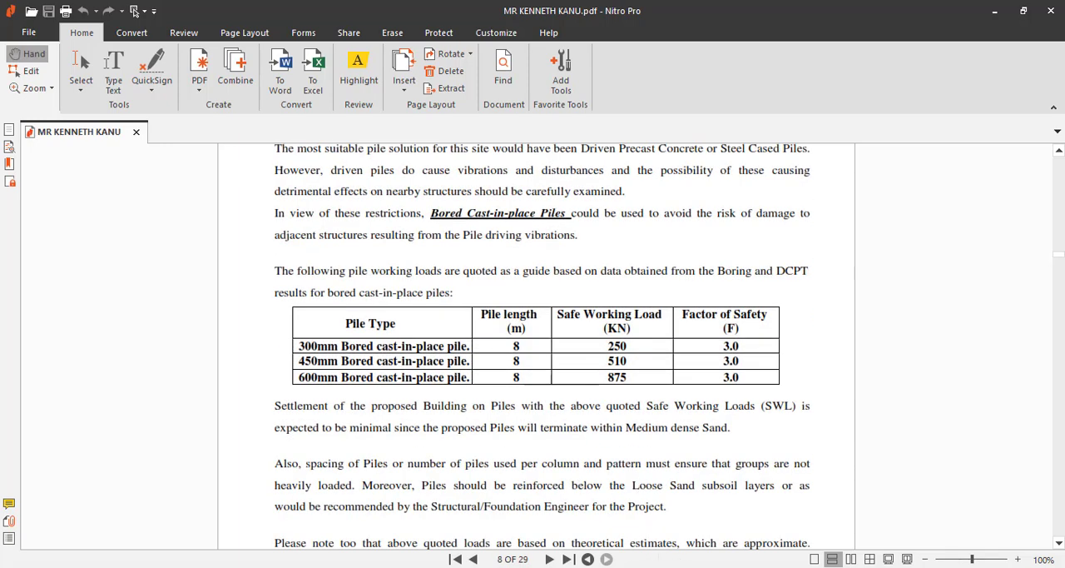
# Step: Switch to ProtaStructure and examine the column axial loads on the Storey 0 plan
pyautogui.click(371, 567)
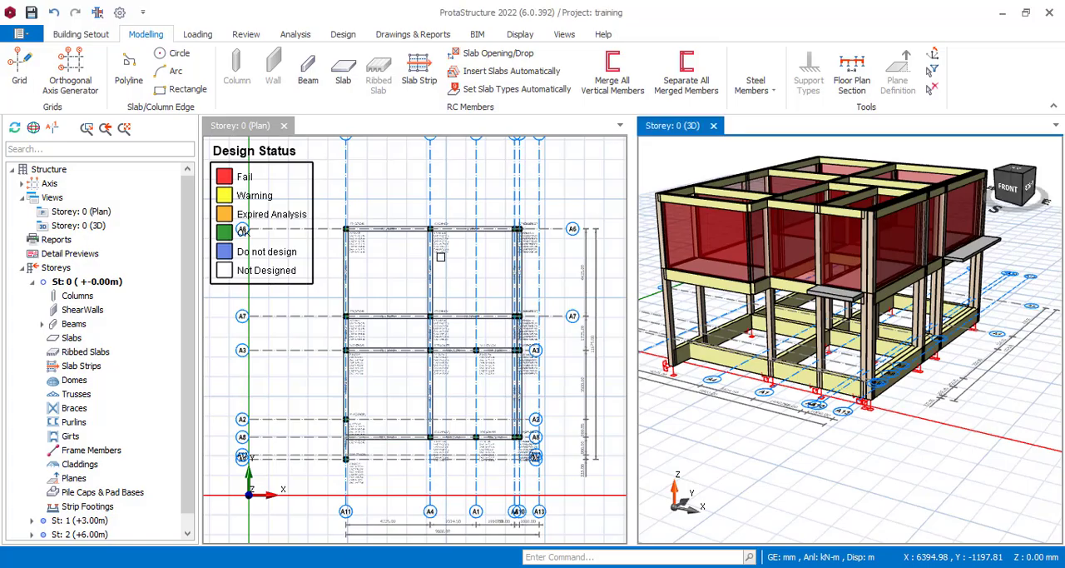
pyautogui.scroll(6, 349, 314)
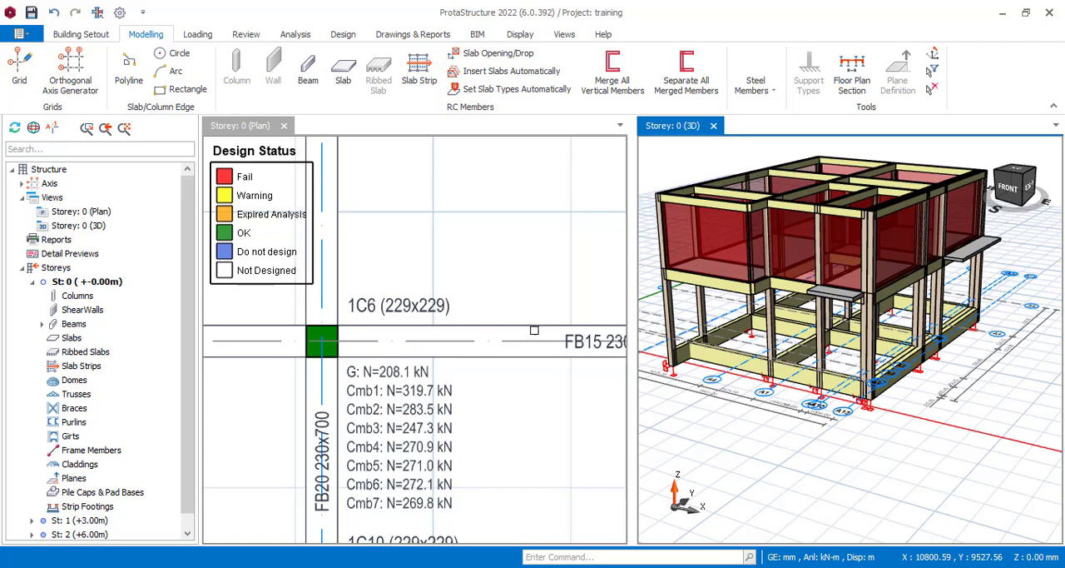
pyautogui.scroll(-4, 553, 277)
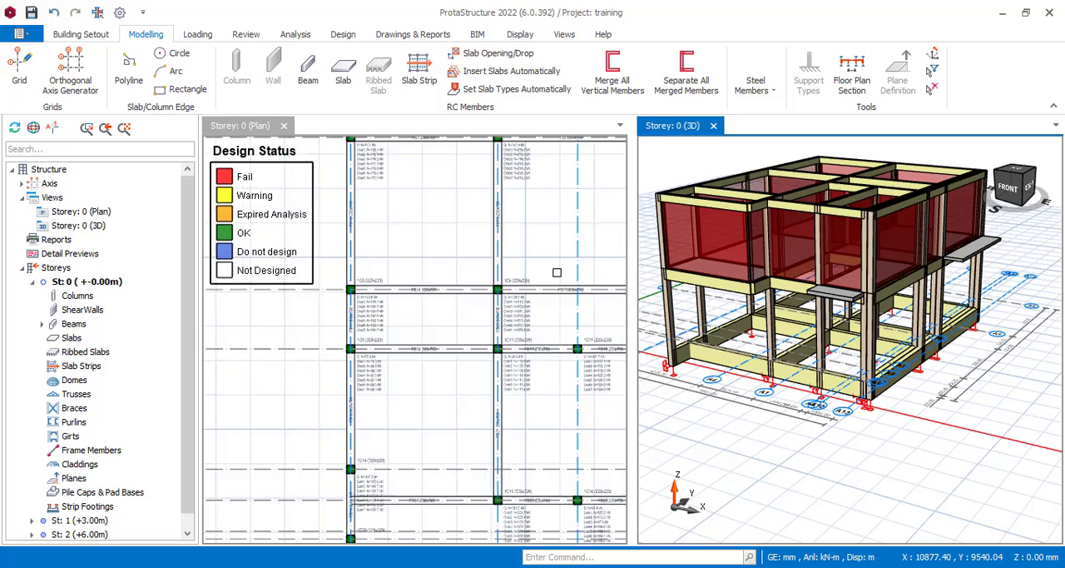
pyautogui.scroll(4, 557, 272)
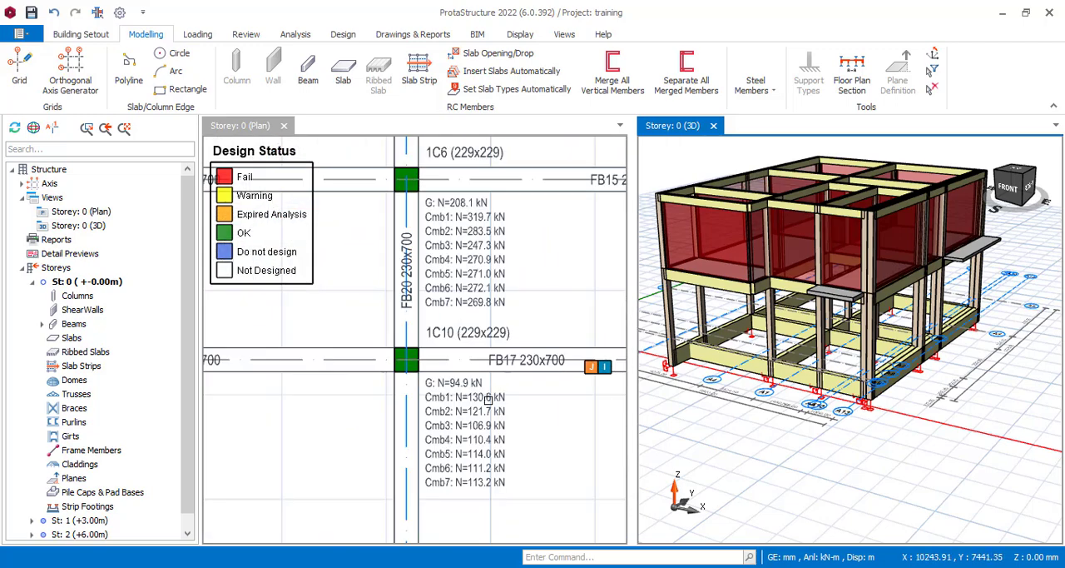
pyautogui.scroll(2, 489, 400)
pyautogui.scroll(-5, 505, 388)
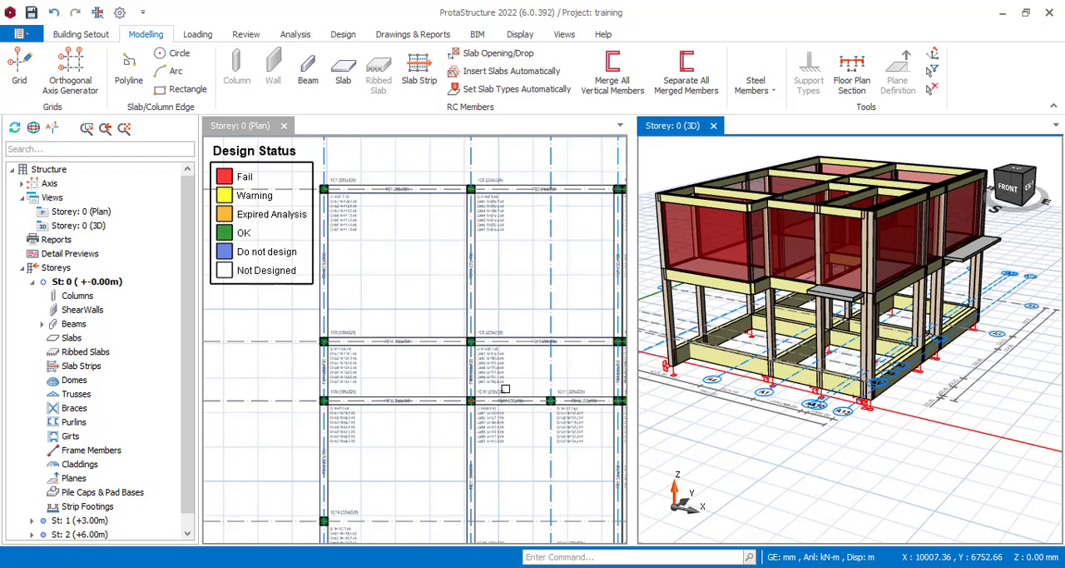
pyautogui.moveTo(524, 334)
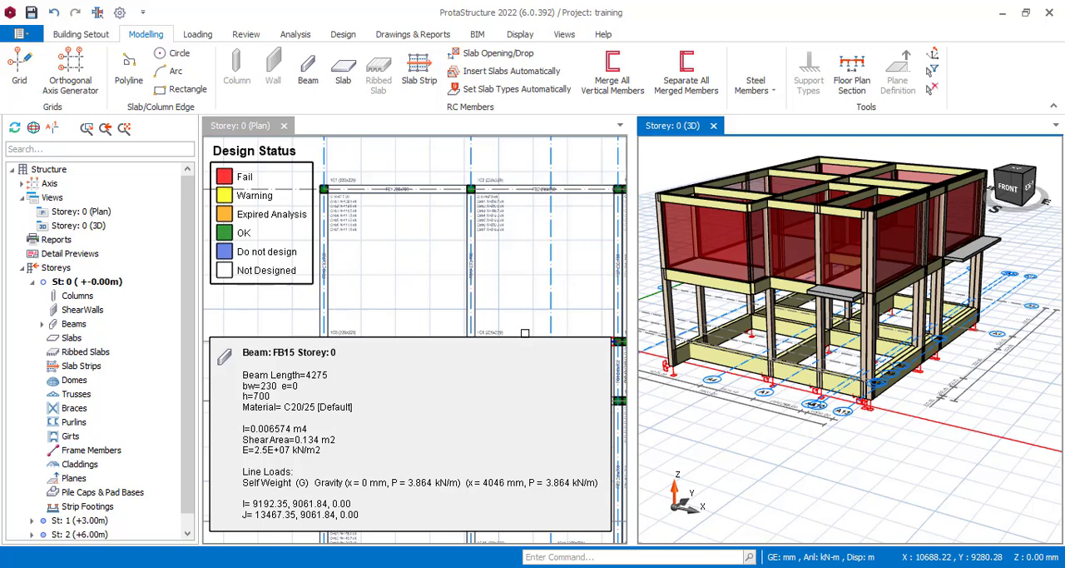
# Step: Examine the axial load combinations listed for column 1C6 on the Storey 0 plan
pyautogui.scroll(6, 321, 252)
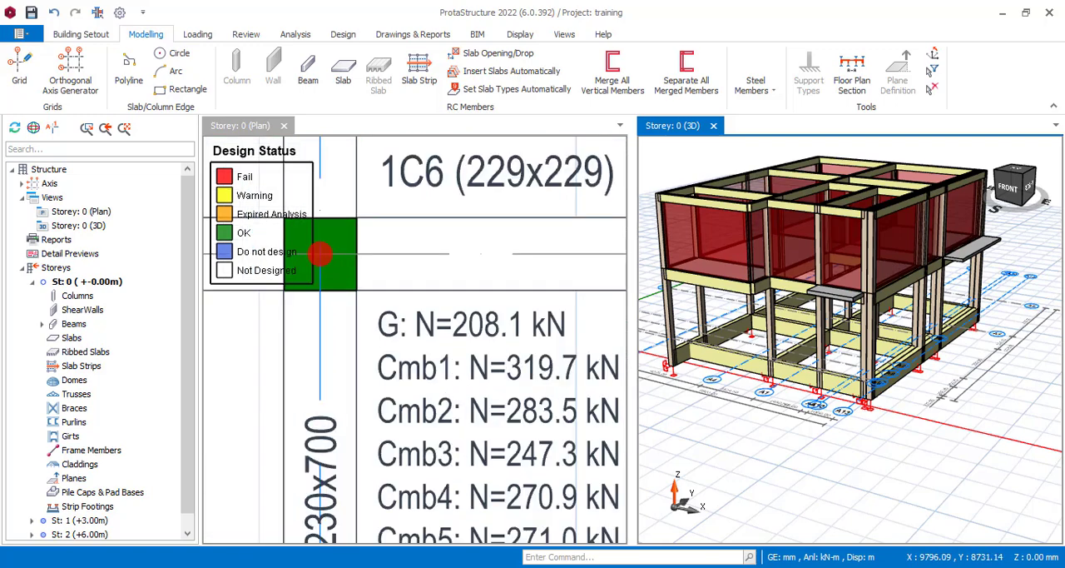
pyautogui.scroll(-3, 395, 308)
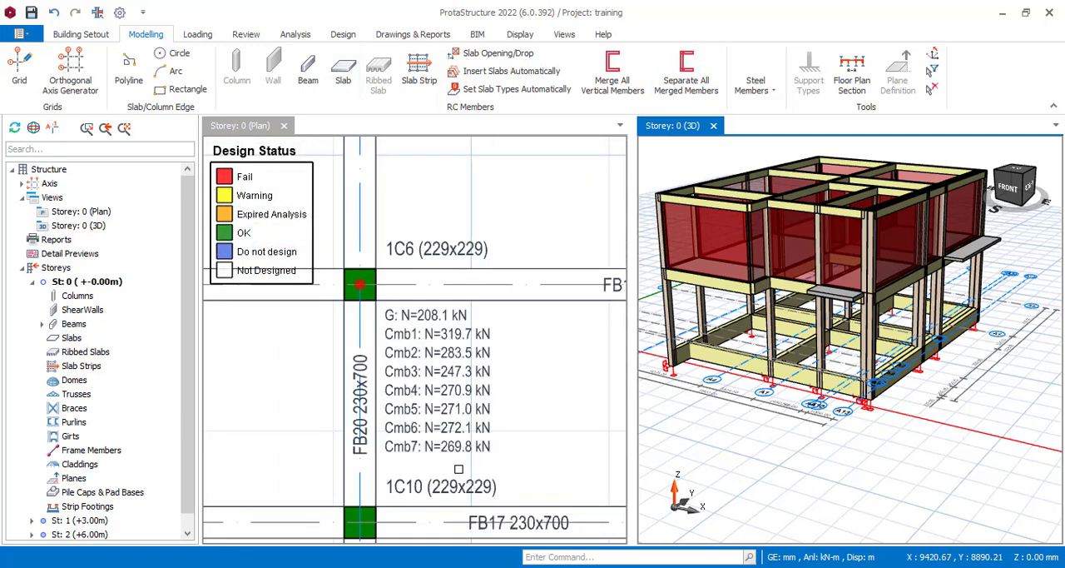
pyautogui.scroll(-3, 491, 391)
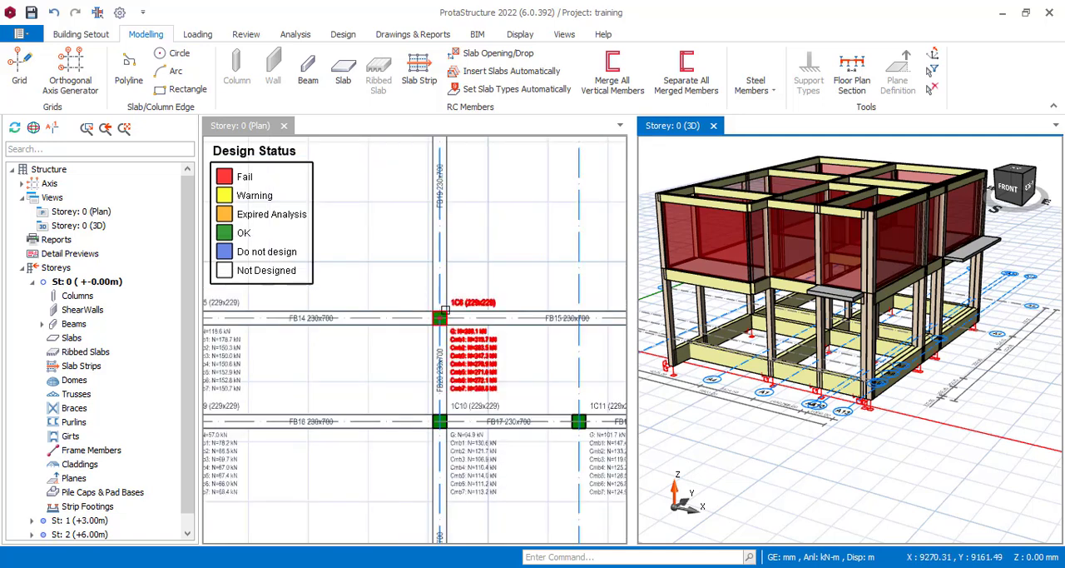
pyautogui.moveTo(445, 312)
pyautogui.scroll(5, 473, 350)
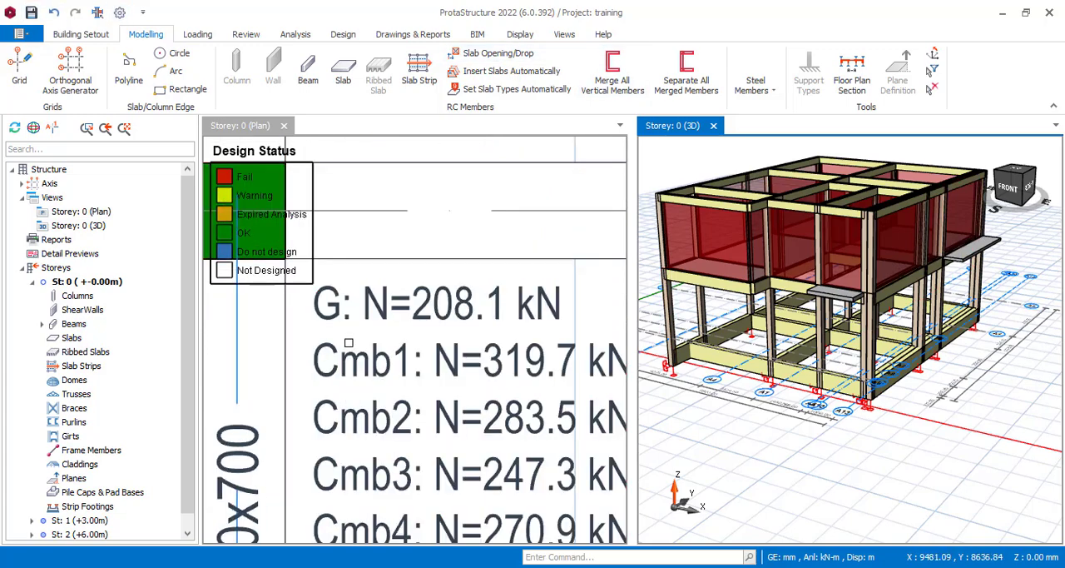
pyautogui.scroll(-2, 348, 342)
pyautogui.scroll(2, 308, 400)
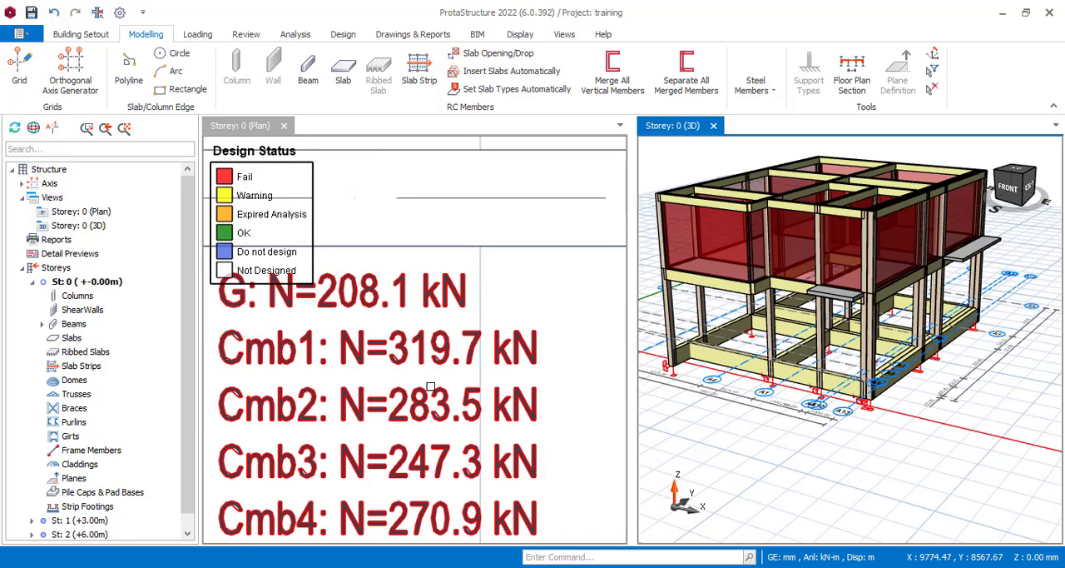
pyautogui.moveTo(426, 366)
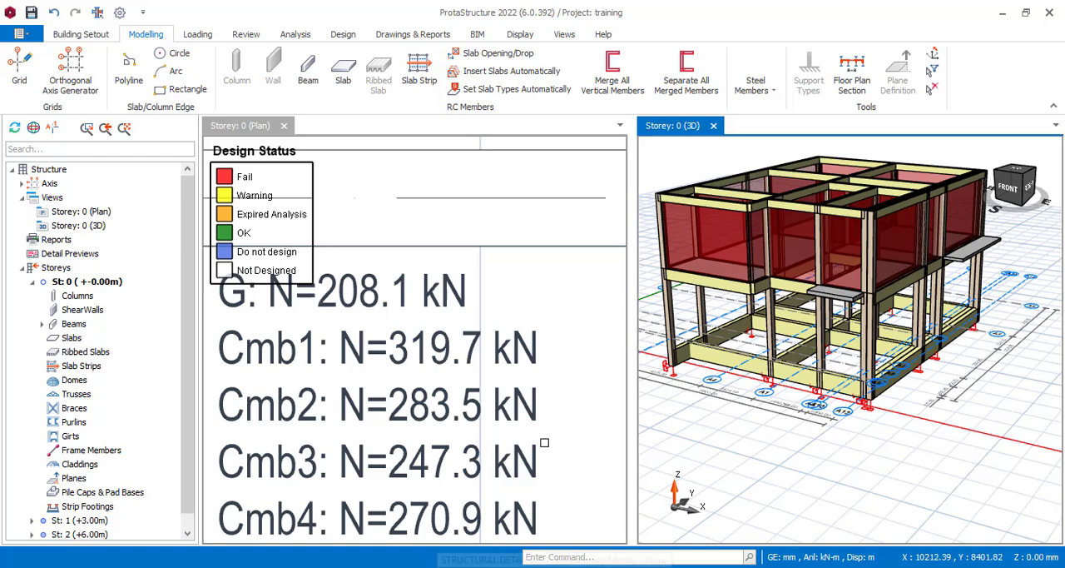
pyautogui.scroll(-3, 546, 432)
pyautogui.scroll(2, 407, 406)
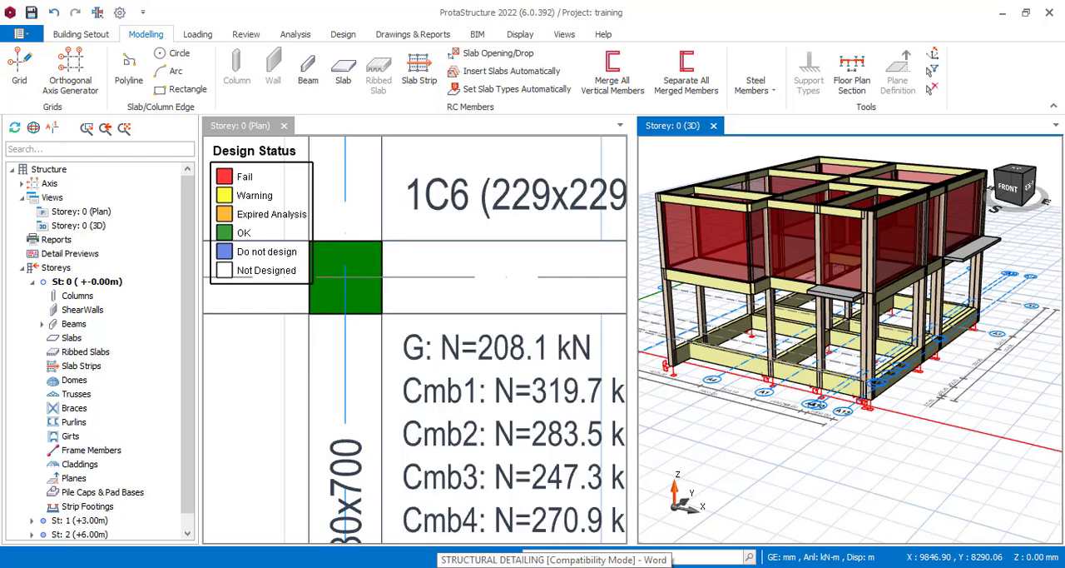
# Step: Switch to Word for the pile cap depth formulas, check the pile load table in Nitro Pro, and minimize the report to return to the notes
pyautogui.click(553, 559)
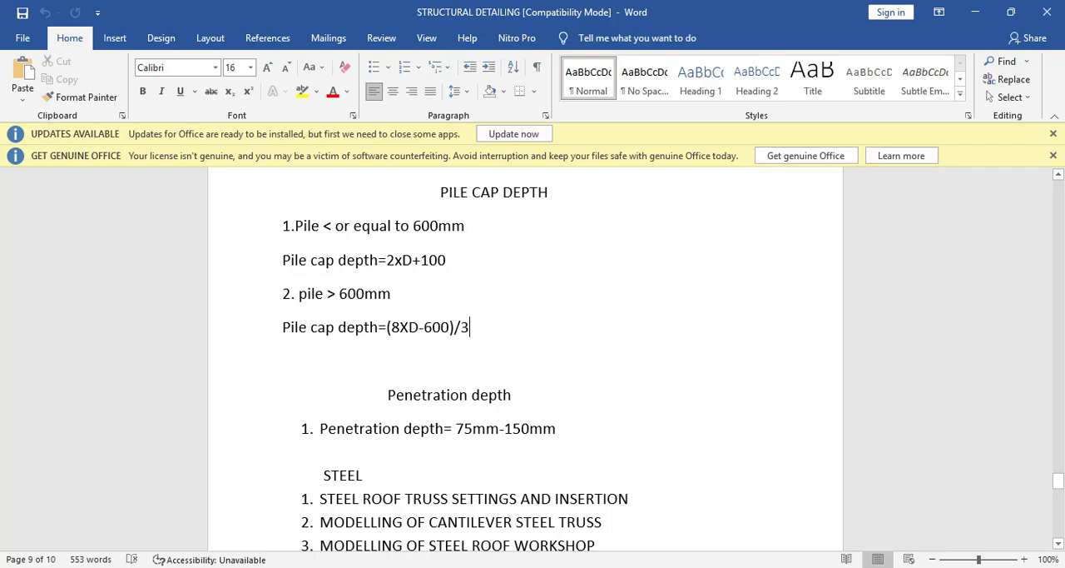
pyautogui.hotkey('alt', 'Tab')
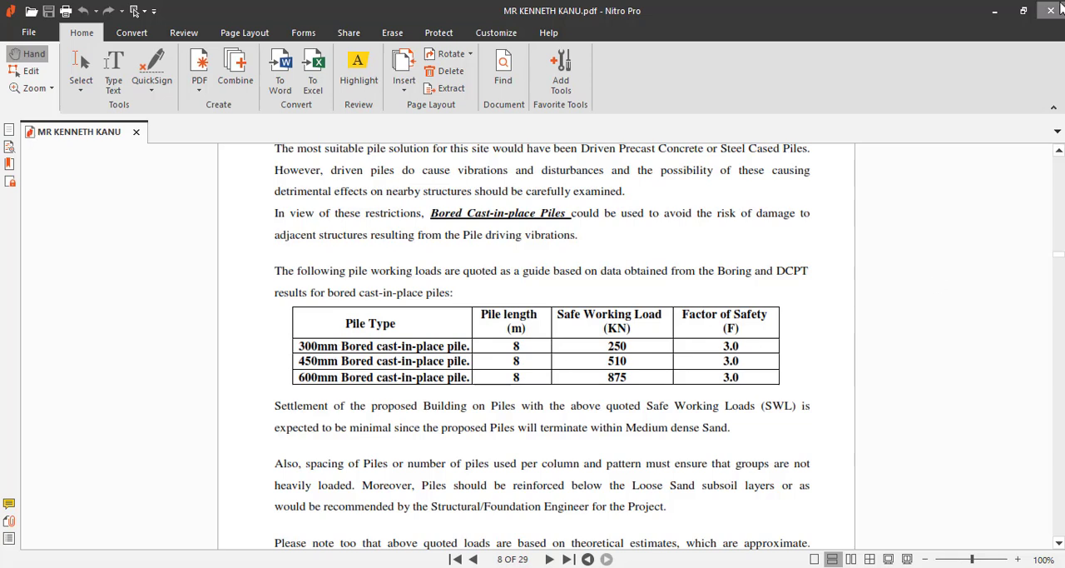
pyautogui.click(994, 11)
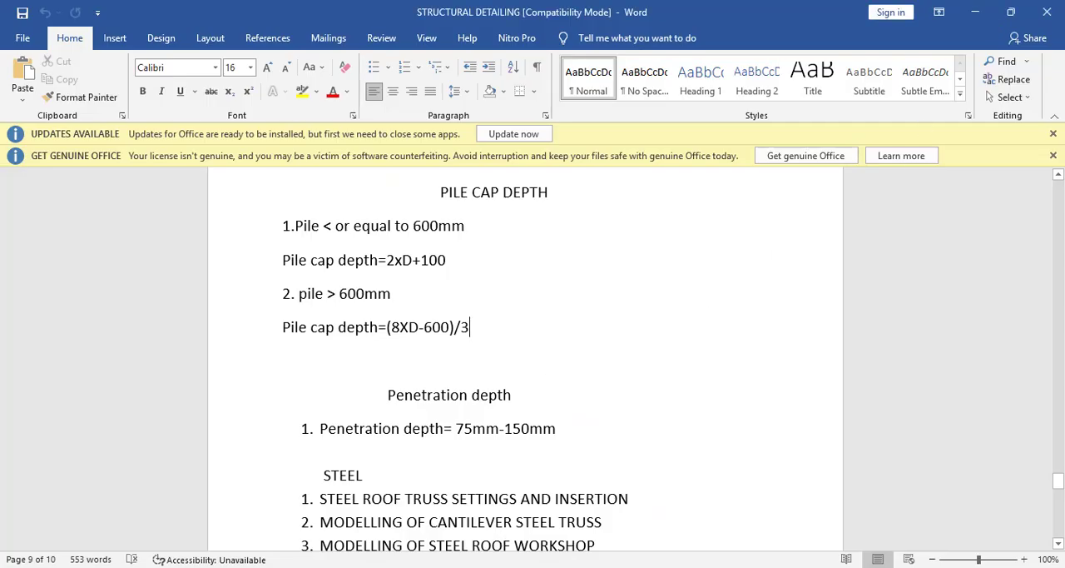
# Step: Return to ProtaStructure, open Calculator and divide the column load 320 by 250
pyautogui.click(408, 567)
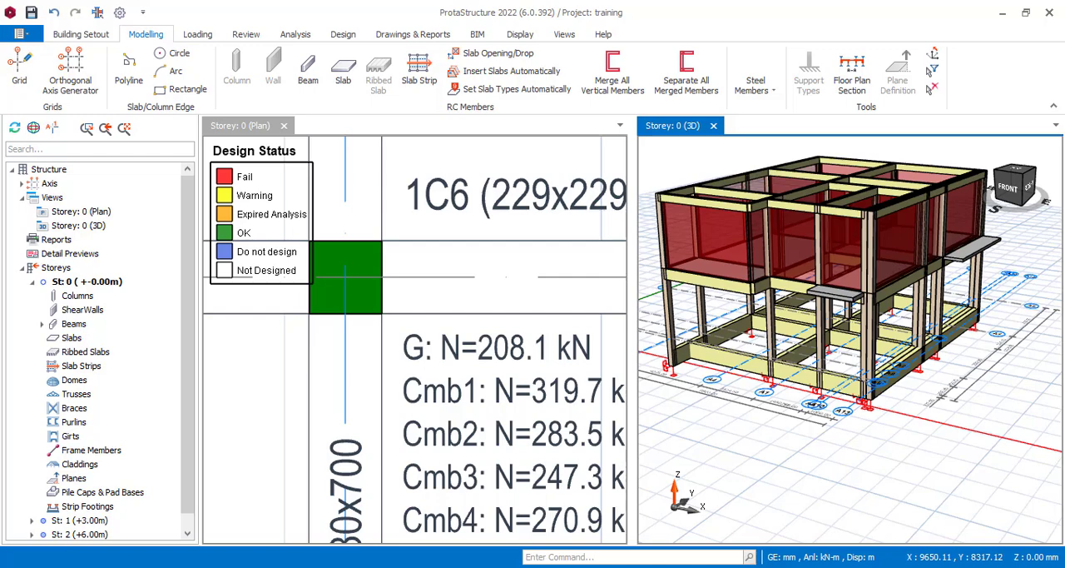
pyautogui.click(506, 566)
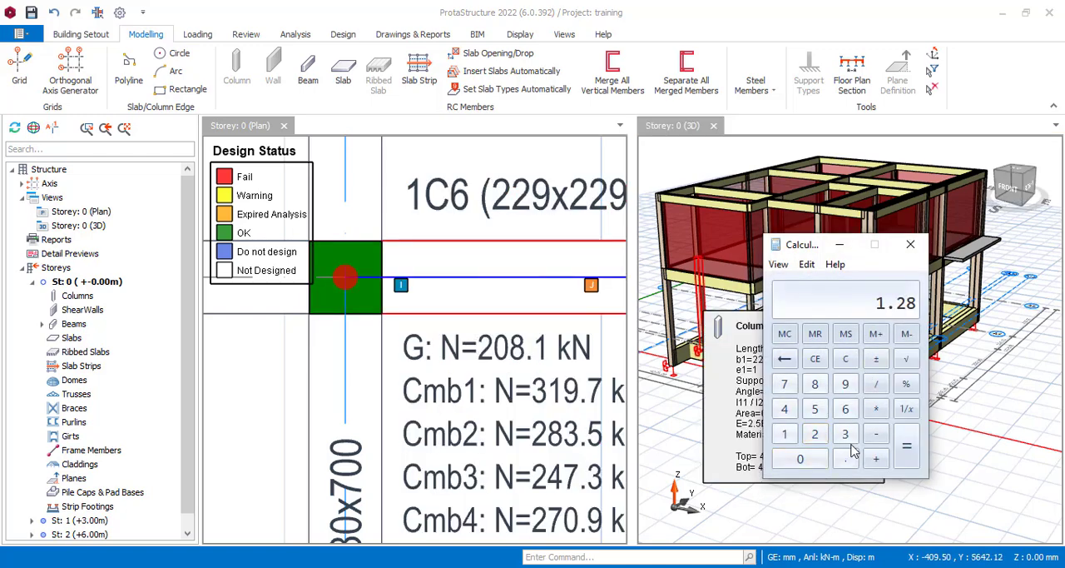
pyautogui.click(845, 434)
pyautogui.click(815, 435)
pyautogui.click(800, 459)
pyautogui.click(876, 383)
pyautogui.click(815, 434)
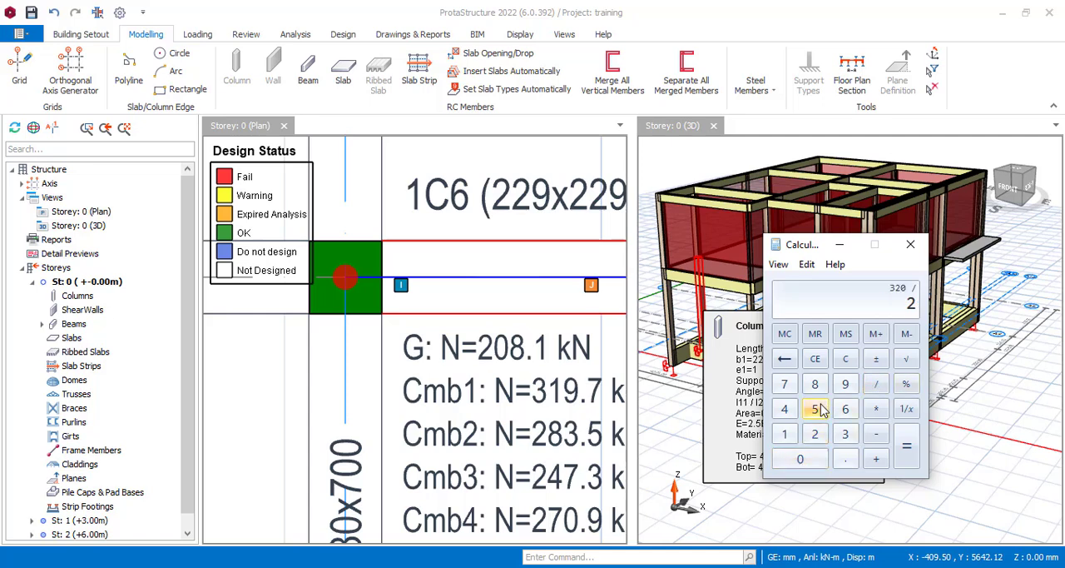
pyautogui.click(815, 409)
pyautogui.click(801, 459)
pyautogui.click(906, 446)
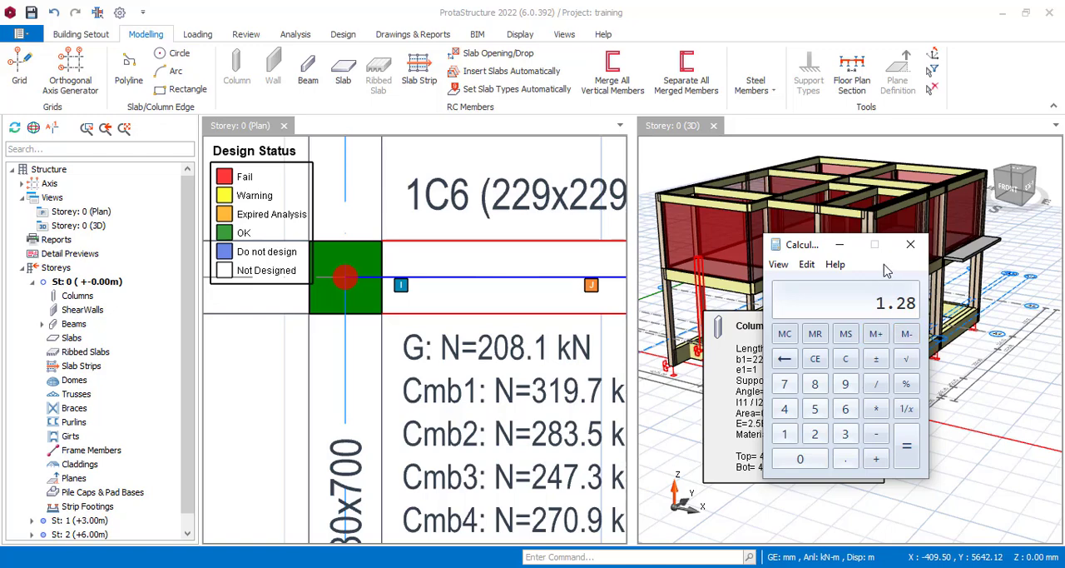
# Step: Examine the axial load combinations of column 1C6 and its neighbouring columns on the Storey 0 plan
pyautogui.scroll(-3, 475, 337)
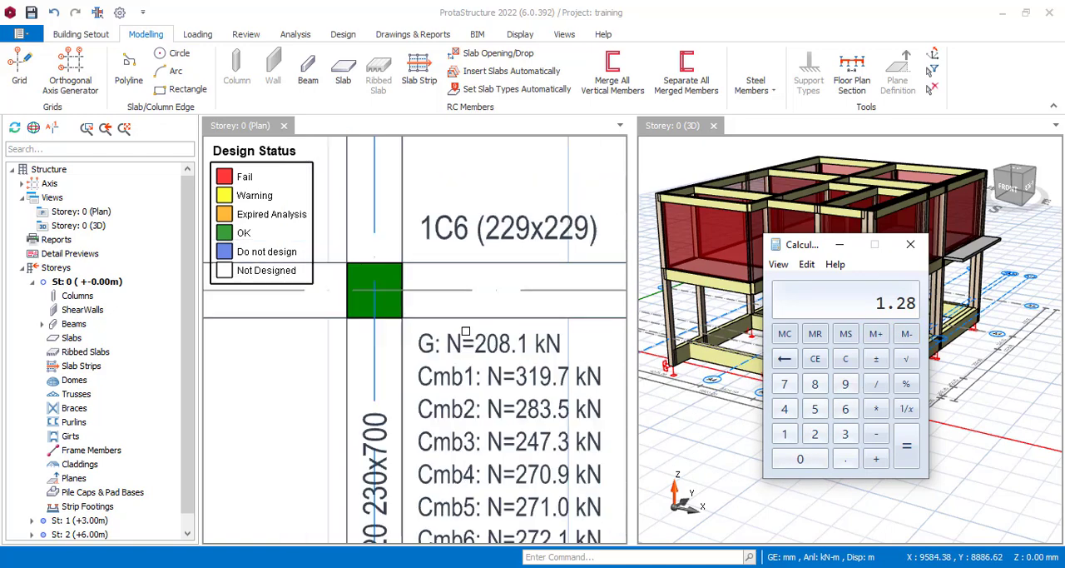
pyautogui.scroll(2, 523, 483)
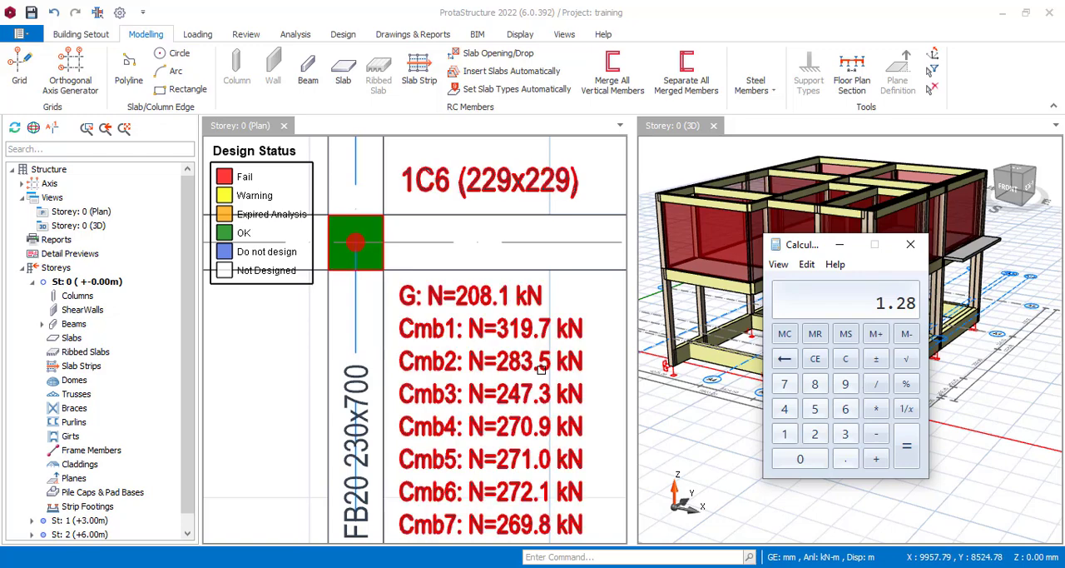
pyautogui.scroll(-5, 479, 313)
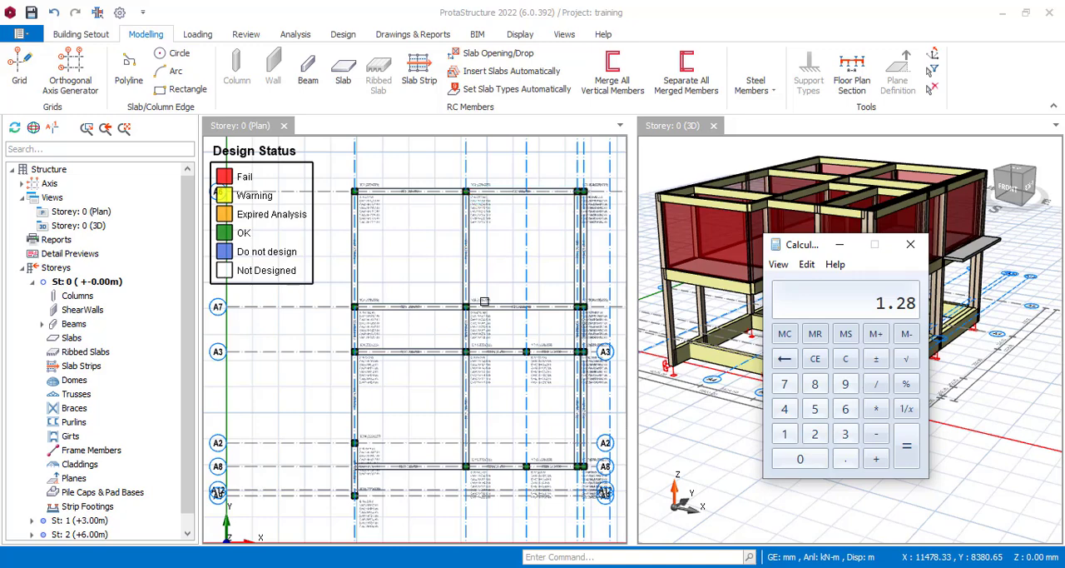
pyautogui.scroll(4, 512, 453)
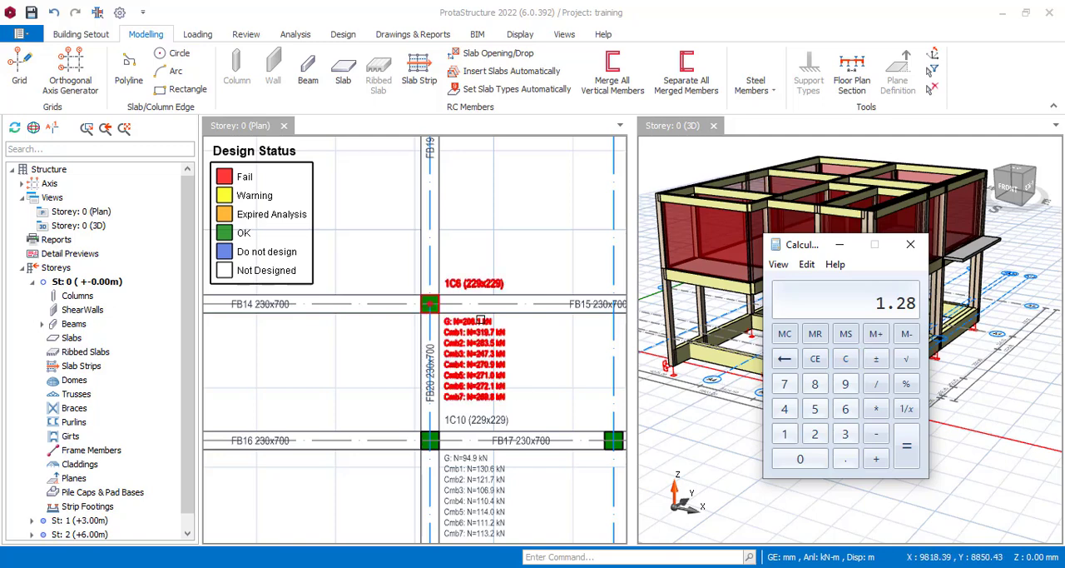
pyautogui.scroll(-3, 487, 354)
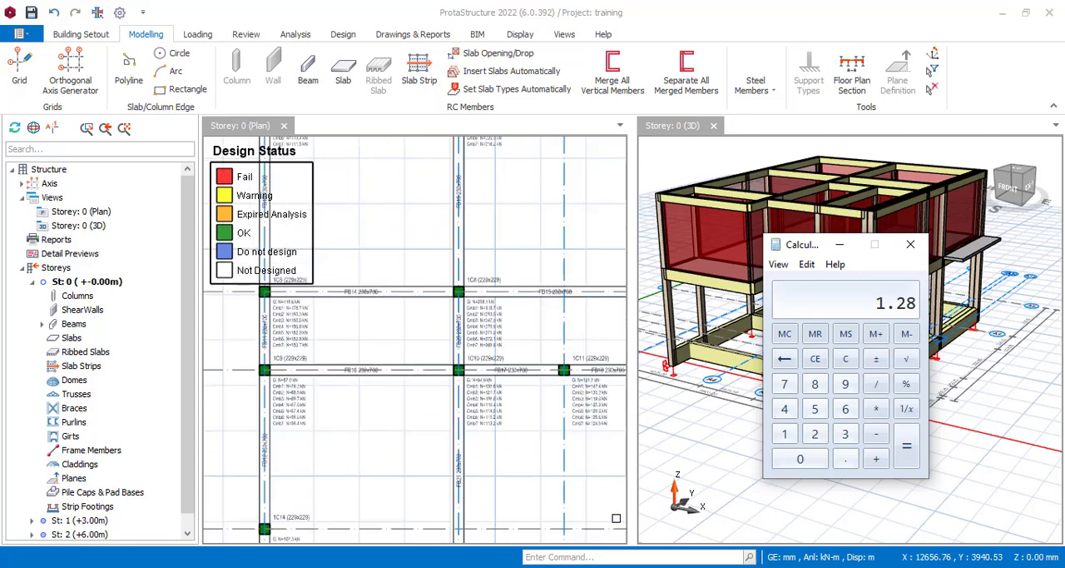
pyautogui.scroll(3, 467, 305)
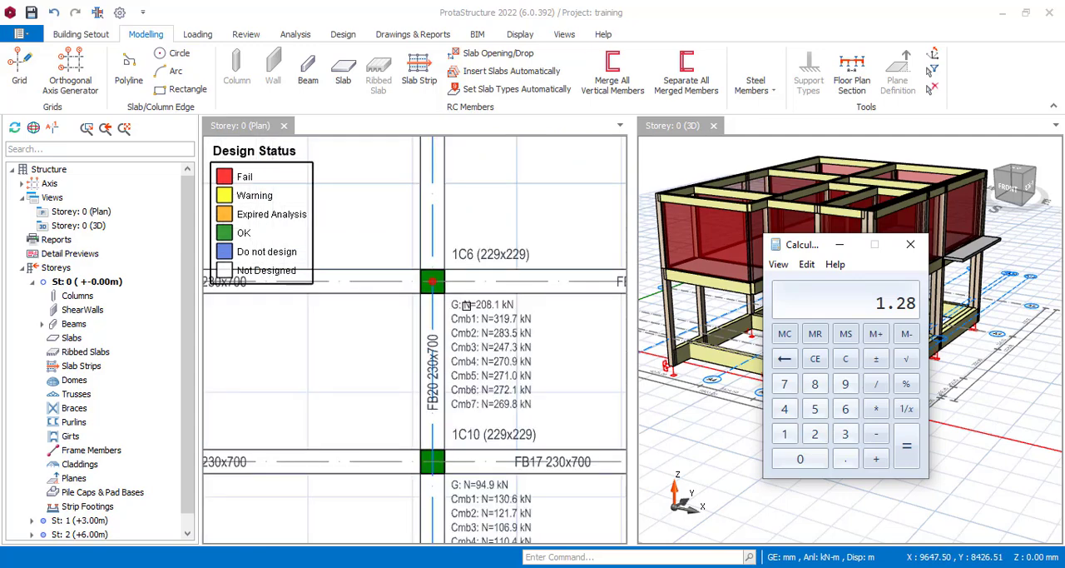
pyautogui.scroll(-3, 466, 305)
pyautogui.scroll(-4, 531, 248)
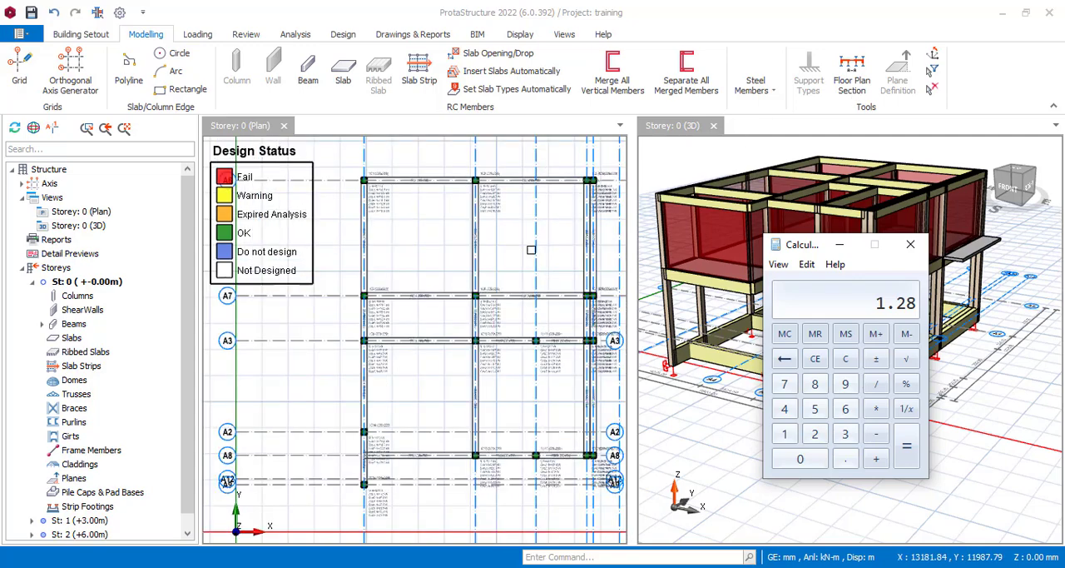
pyautogui.click(80, 34)
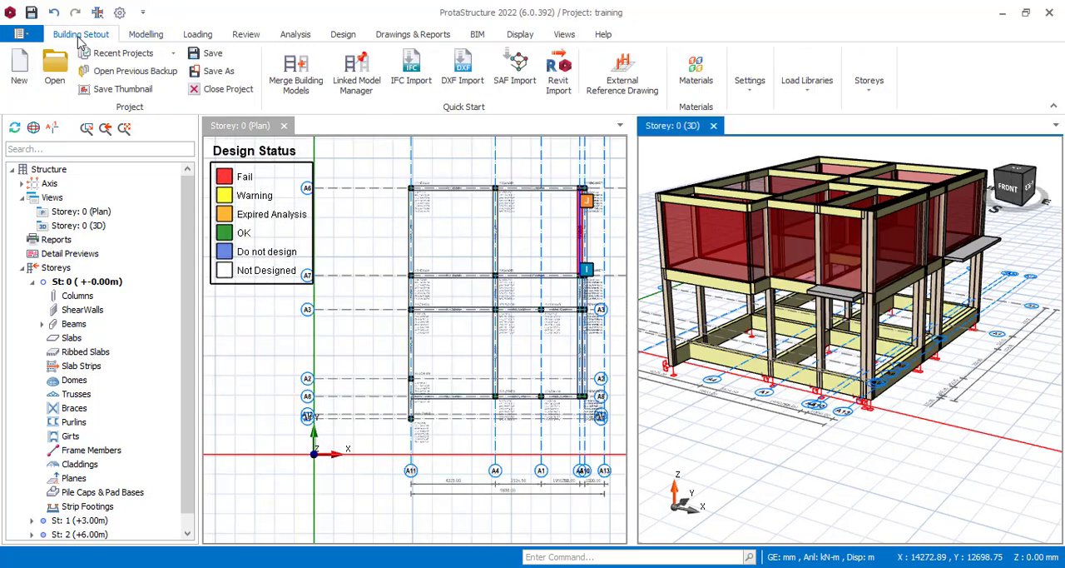
pyautogui.click(148, 37)
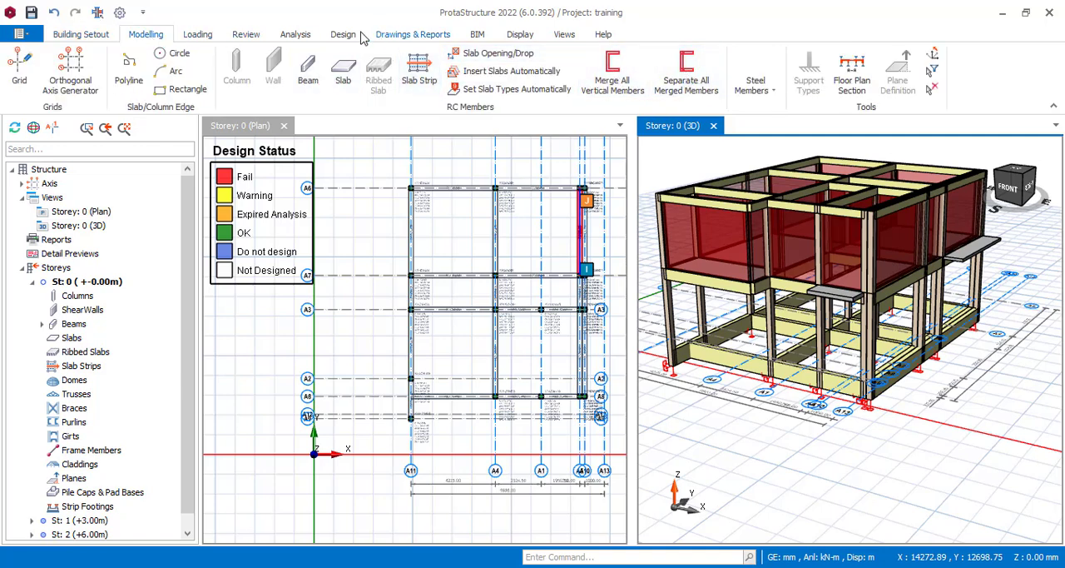
pyautogui.click(755, 83)
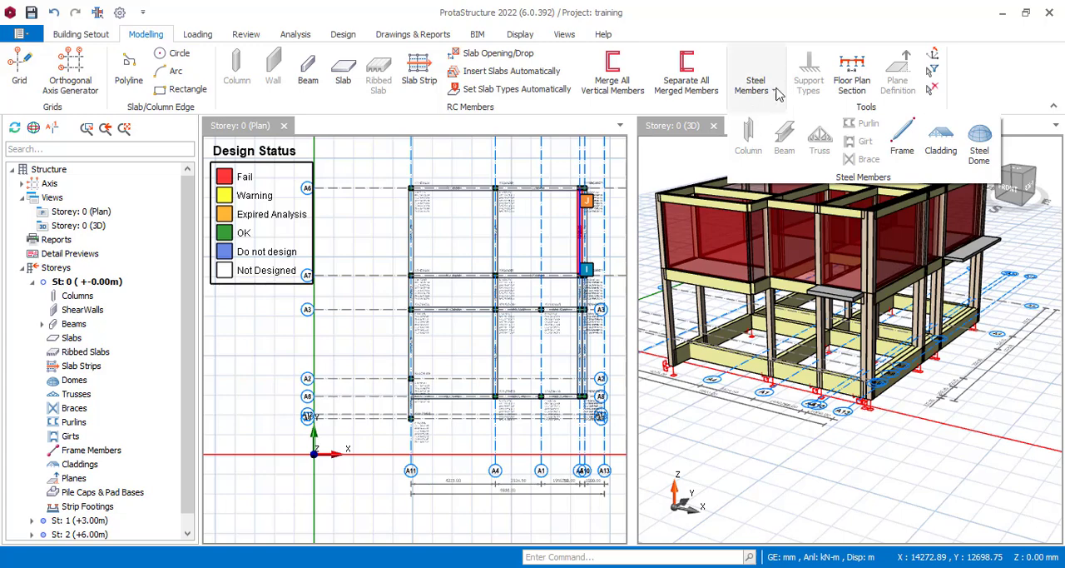
pyautogui.scroll(2, 540, 186)
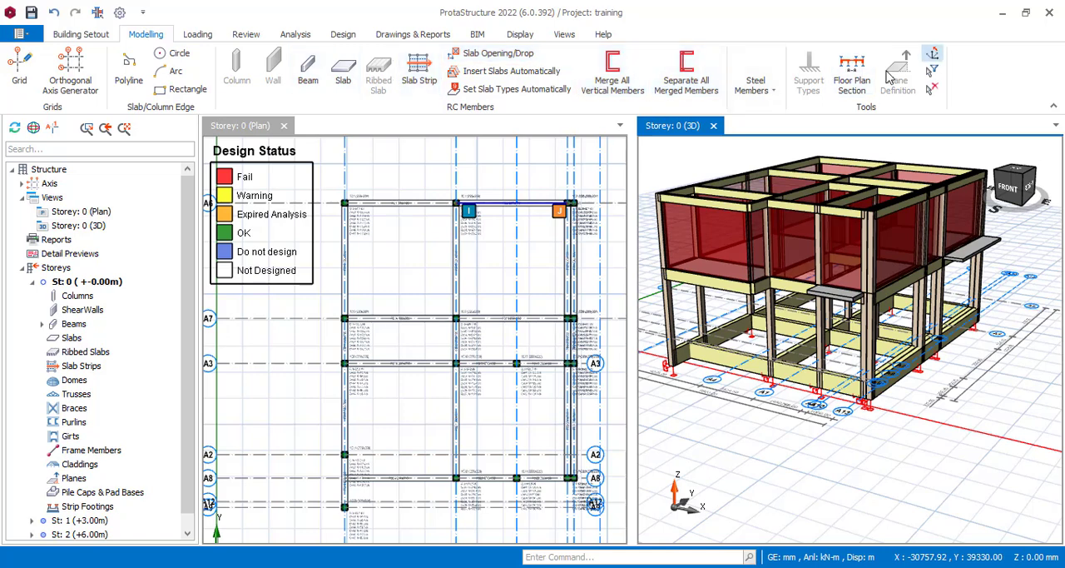
# Step: Restrict the selection filter to columns only
pyautogui.click(933, 73)
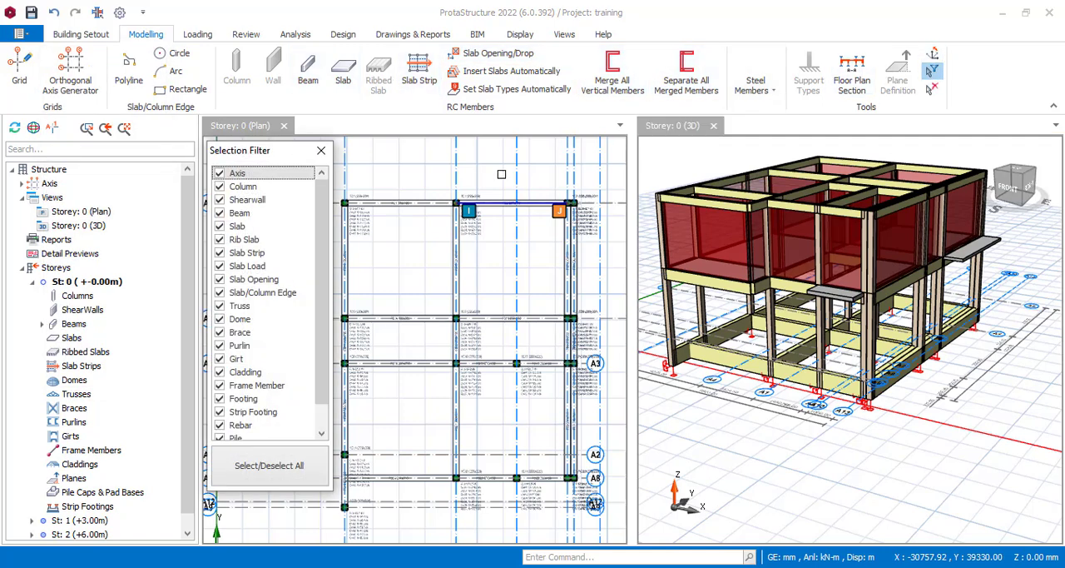
pyautogui.click(254, 475)
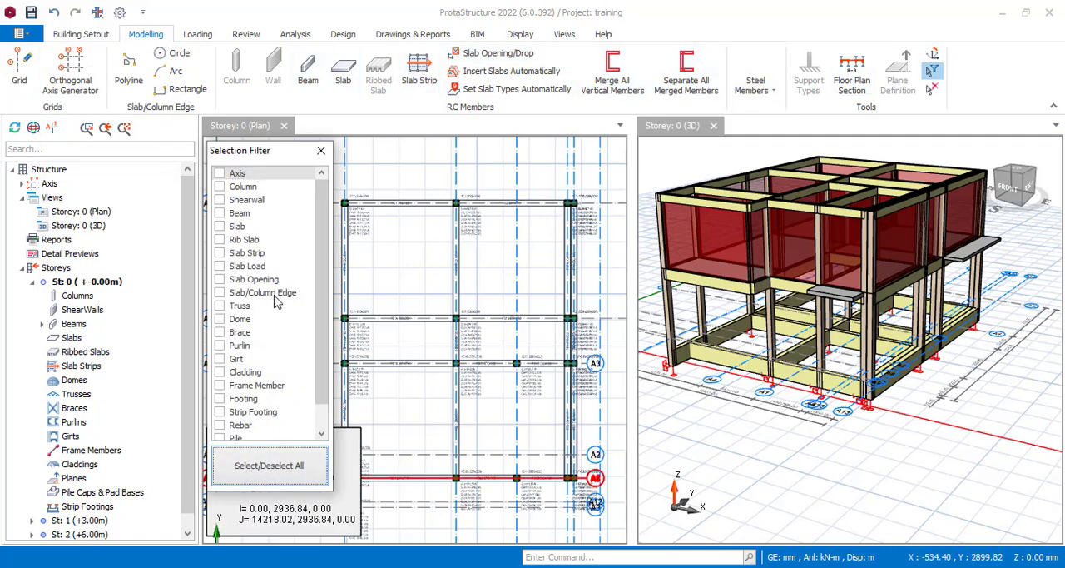
pyautogui.click(219, 188)
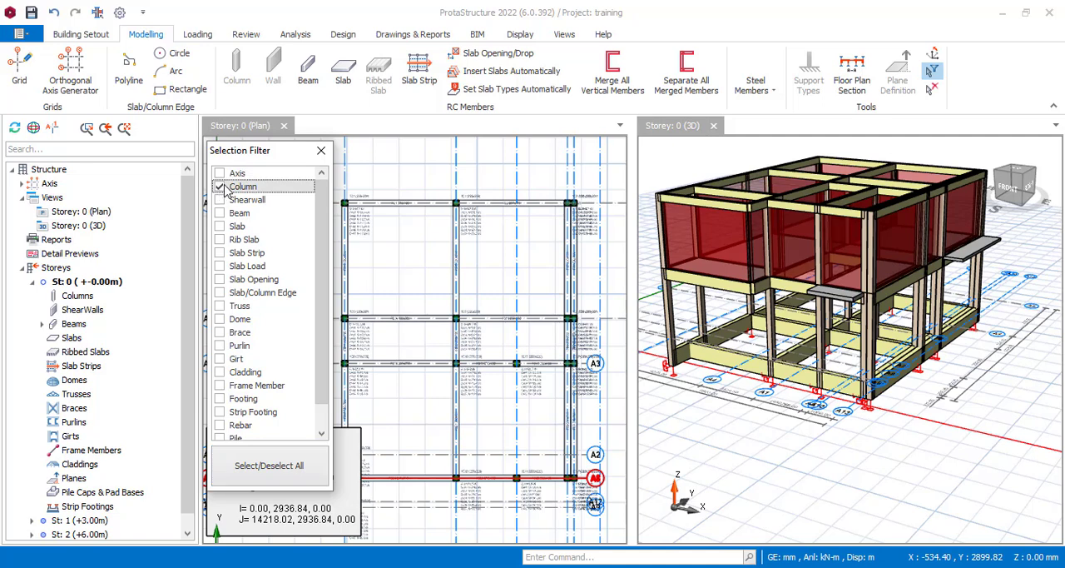
# Step: Check the allowable stress of soil in the general foundation settings and close the options
pyautogui.click(756, 92)
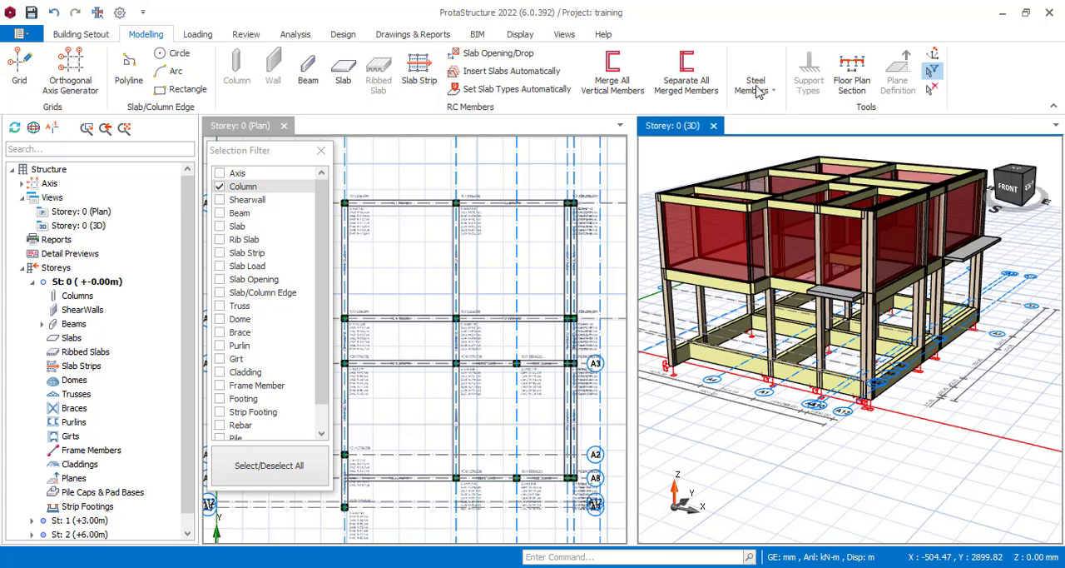
pyautogui.click(87, 38)
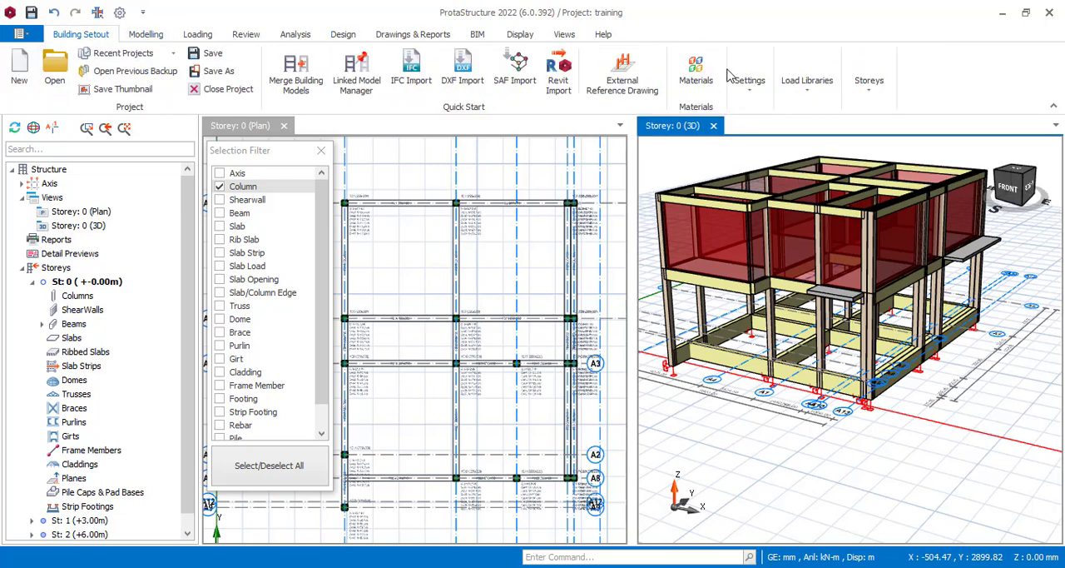
pyautogui.click(749, 85)
pyautogui.click(761, 146)
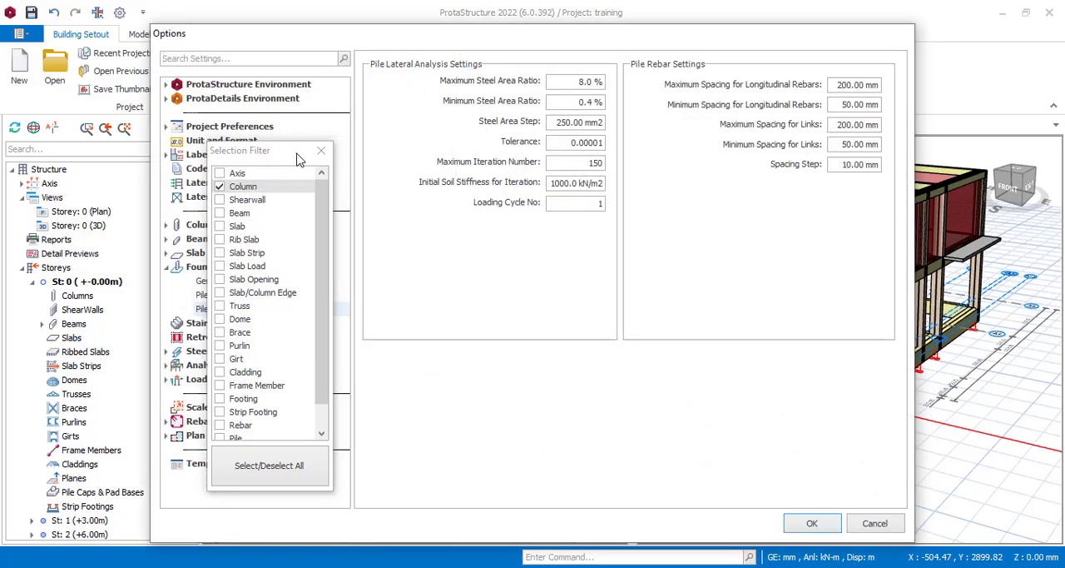
pyautogui.moveTo(422, 38); pyautogui.dragTo(631, 20)
pyautogui.click(427, 264)
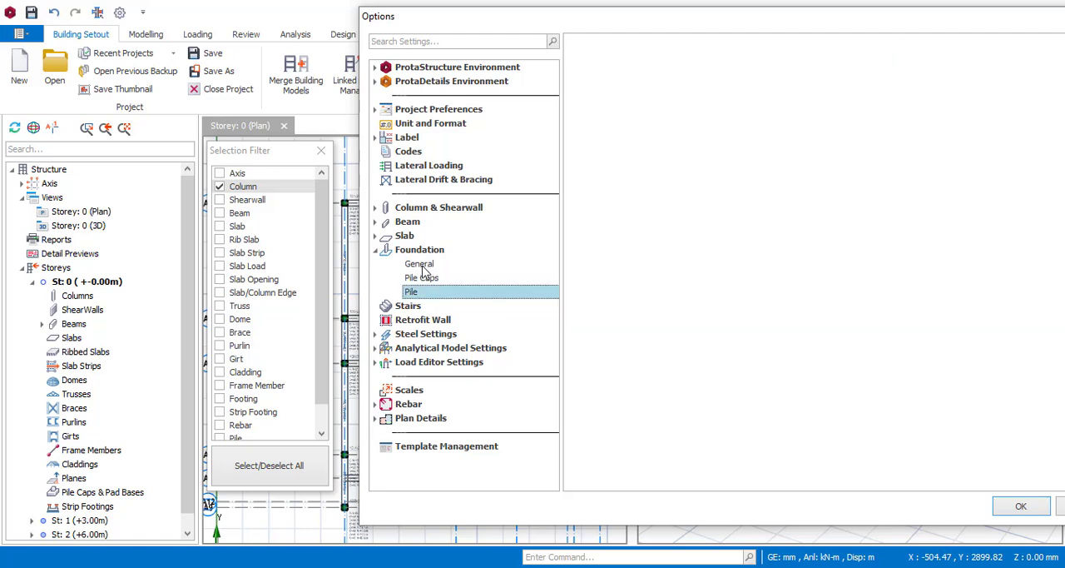
pyautogui.click(422, 263)
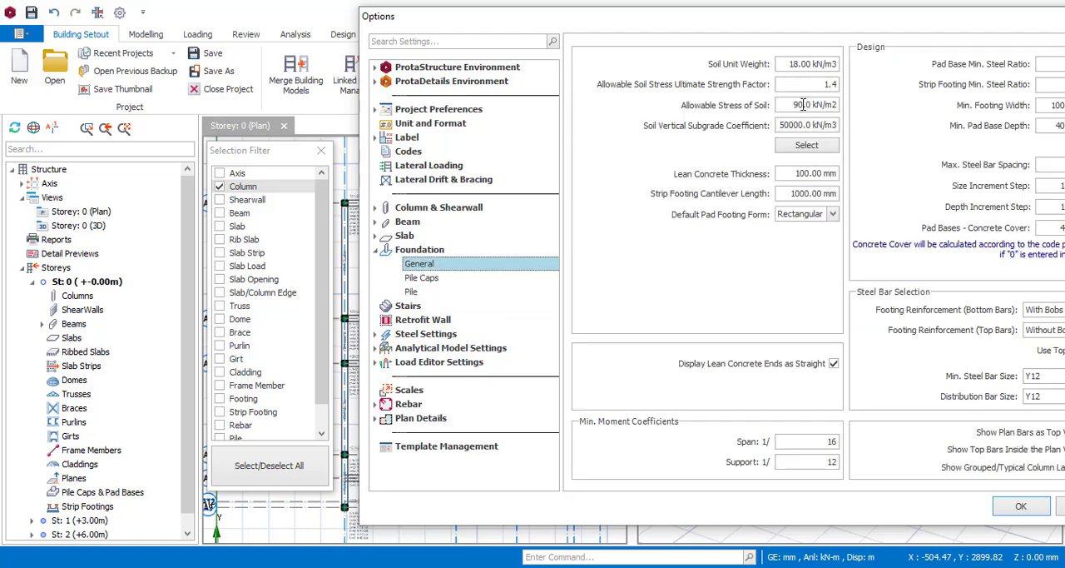
pyautogui.moveTo(795, 106); pyautogui.dragTo(802, 105)
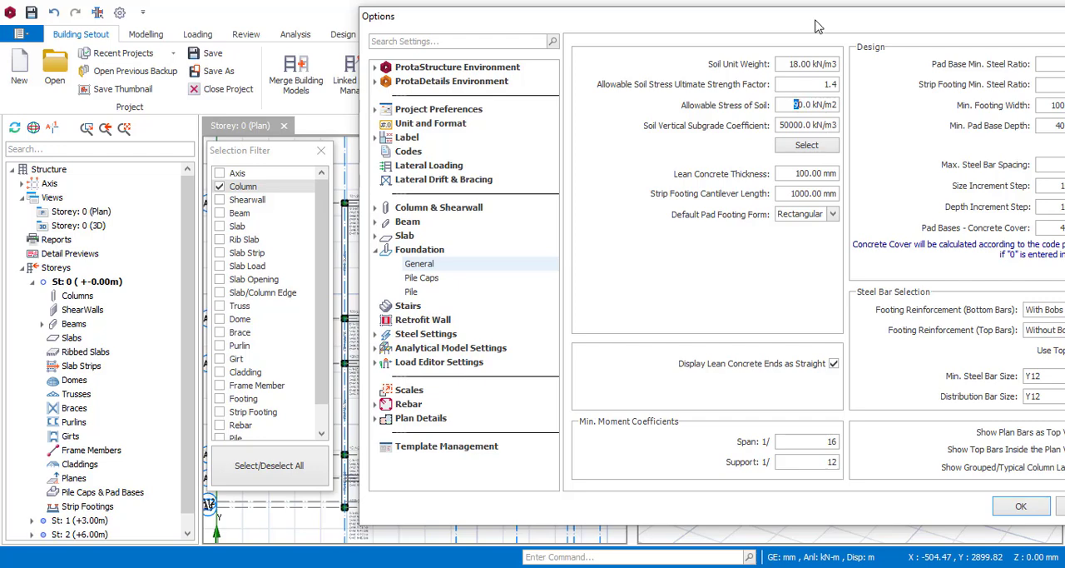
pyautogui.moveTo(812, 28); pyautogui.dragTo(717, 33)
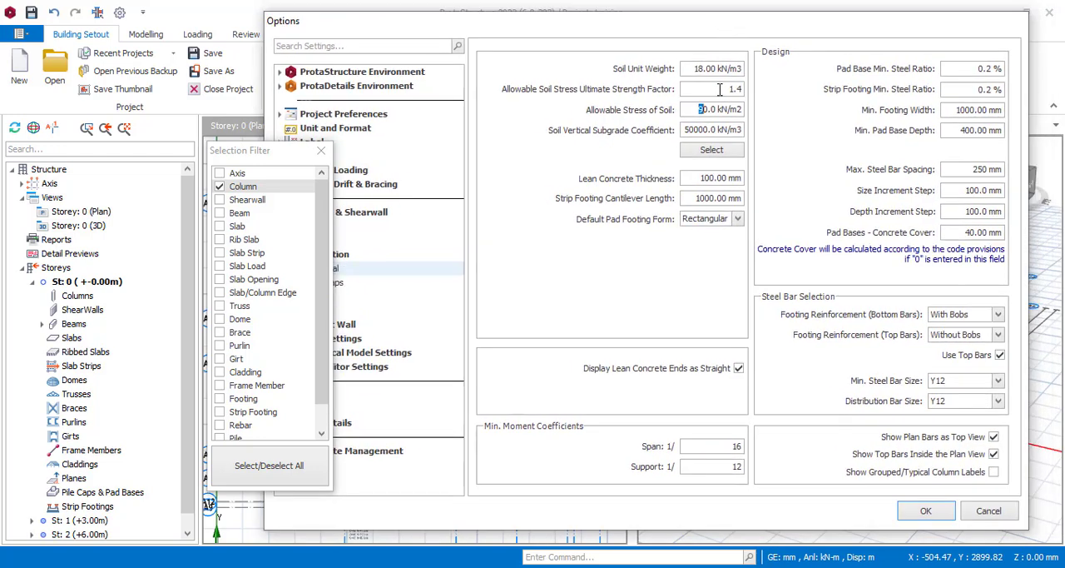
pyautogui.click(915, 515)
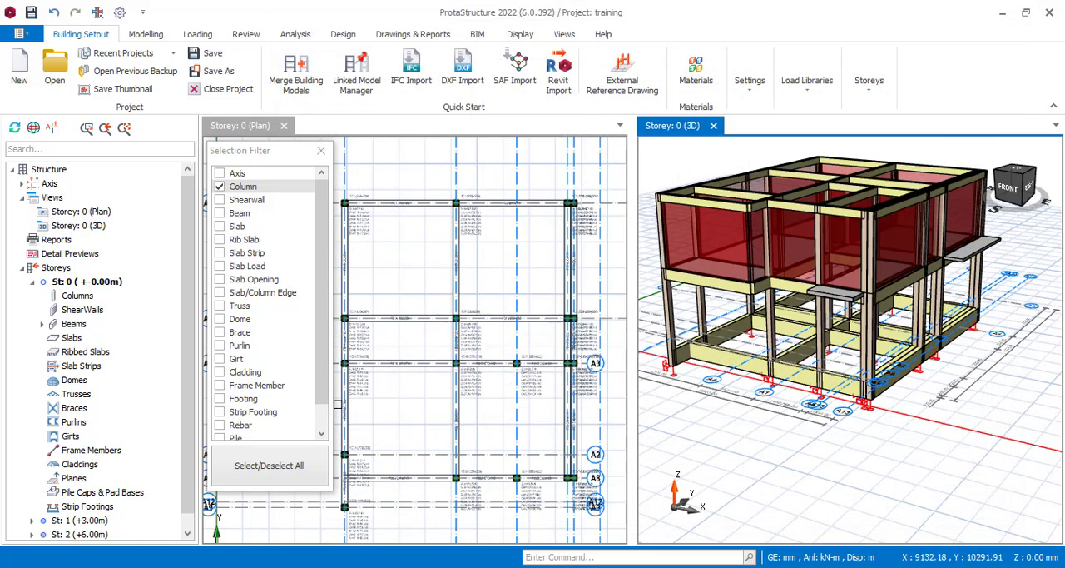
# Step: Re-enable every member type in the selection filter and close it
pyautogui.click(271, 468)
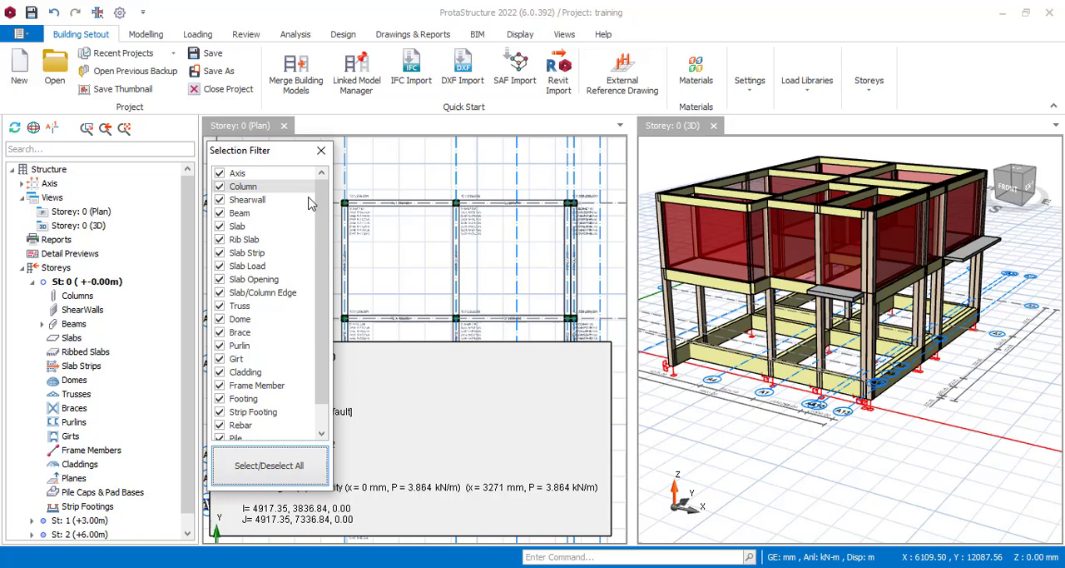
pyautogui.click(320, 154)
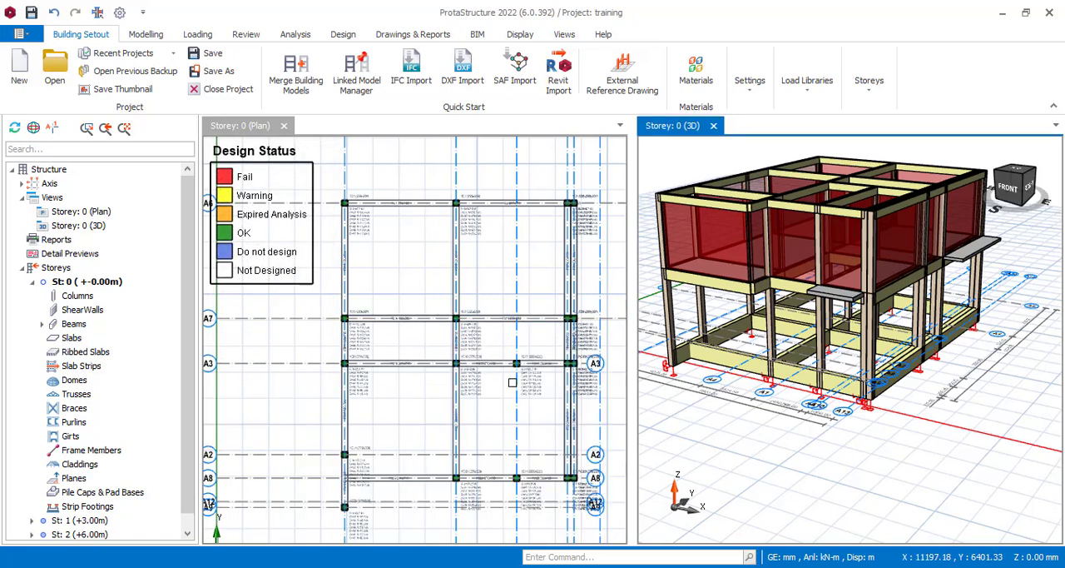
# Step: Limit the selection filter to columns, select the columns across the Storey 0 plan with a window, and clear the filter
pyautogui.scroll(-1, 545, 331)
pyautogui.scroll(-2, 486, 294)
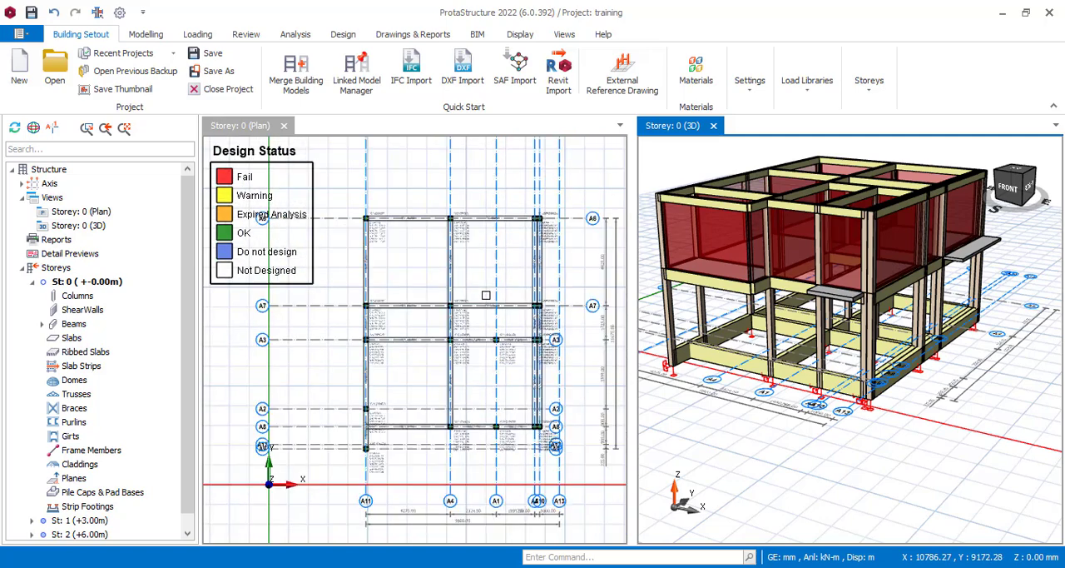
pyautogui.scroll(-1, 486, 294)
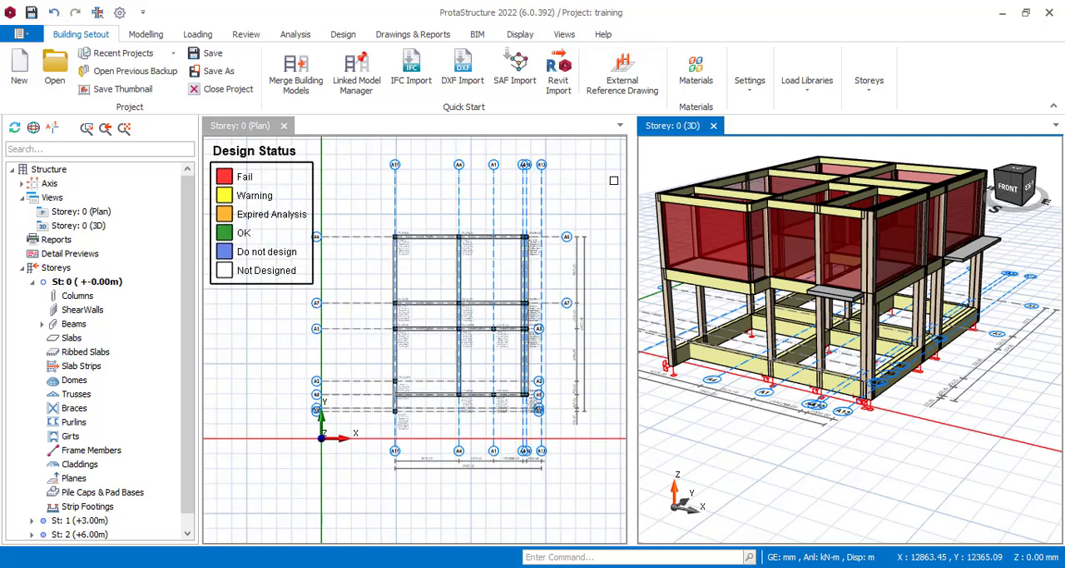
pyautogui.click(742, 85)
pyautogui.click(746, 80)
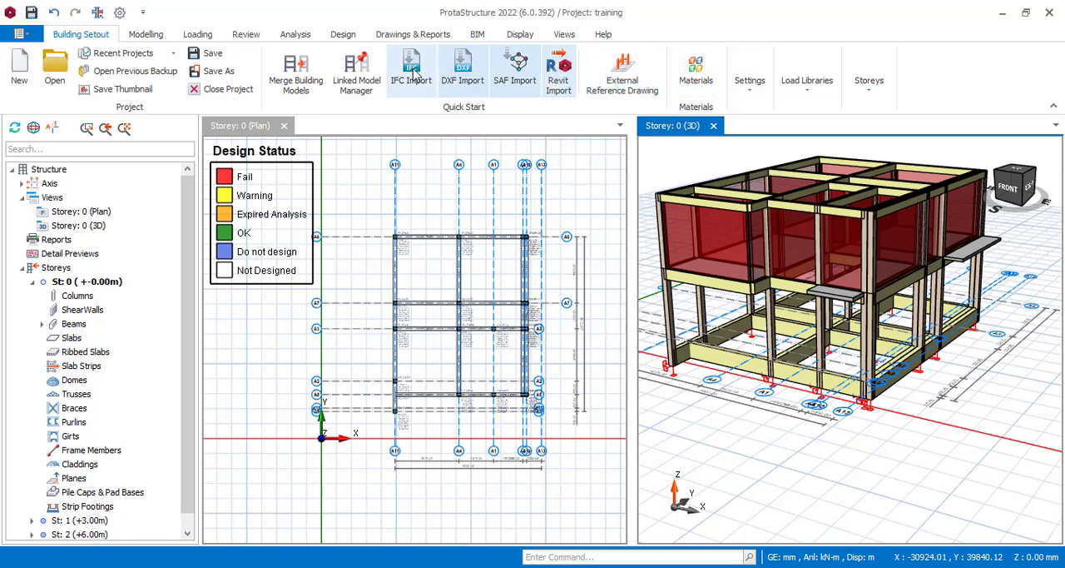
pyautogui.click(162, 33)
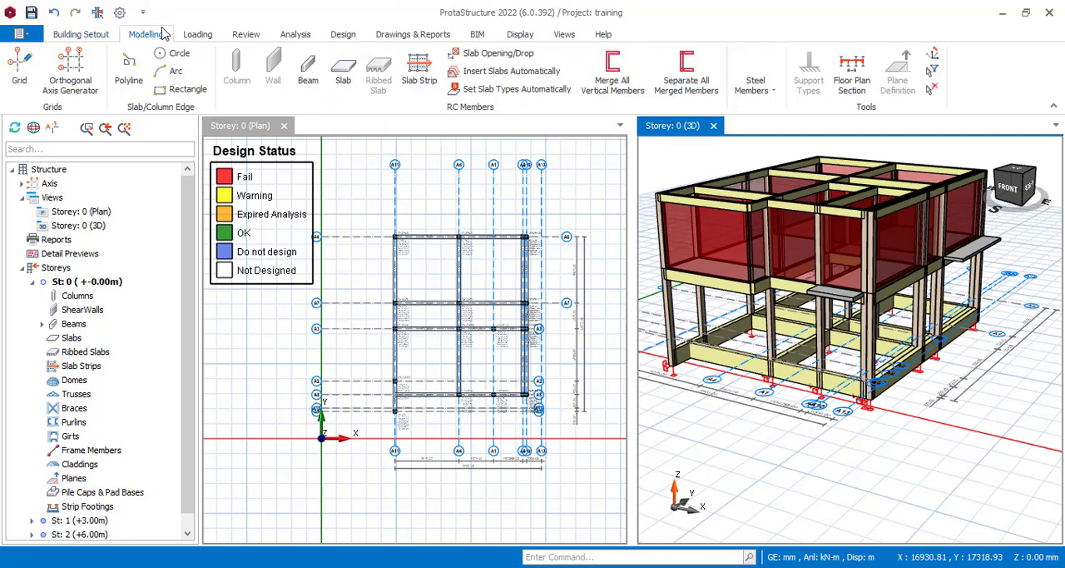
pyautogui.click(934, 72)
pyautogui.click(242, 465)
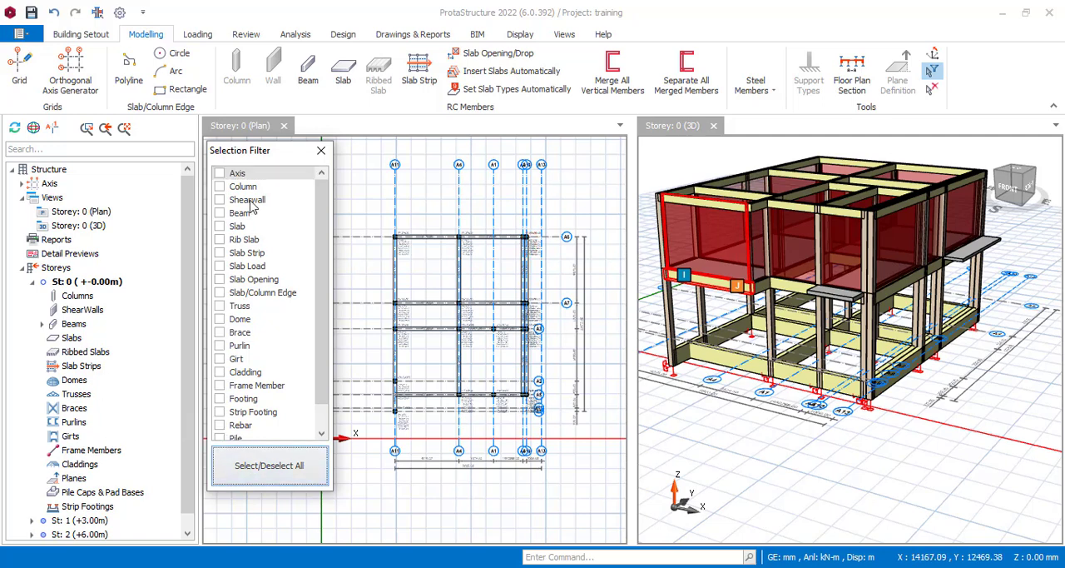
pyautogui.click(219, 188)
pyautogui.moveTo(360, 217); pyautogui.dragTo(570, 425)
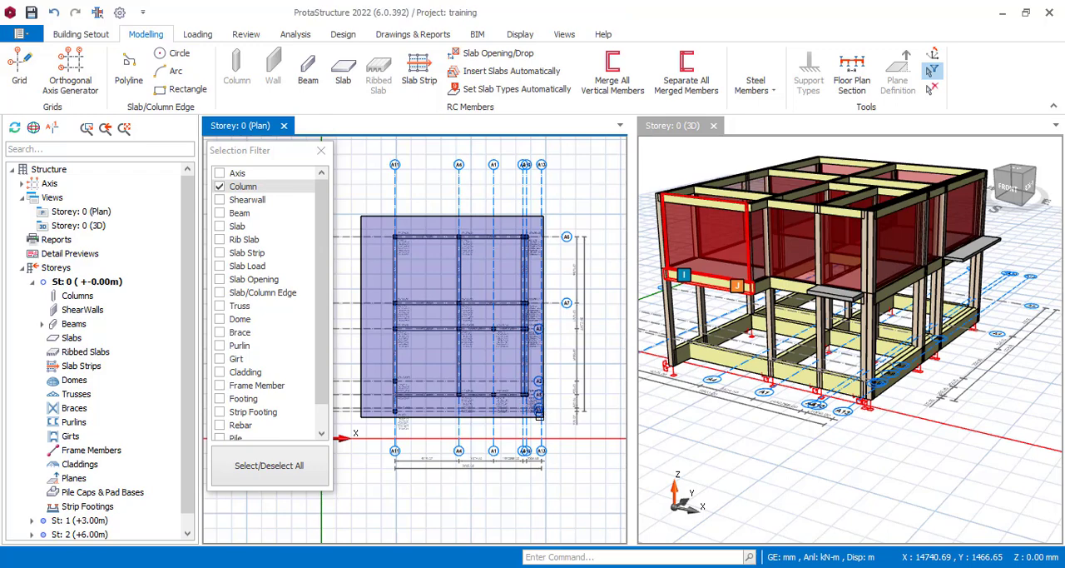
pyautogui.click(254, 468)
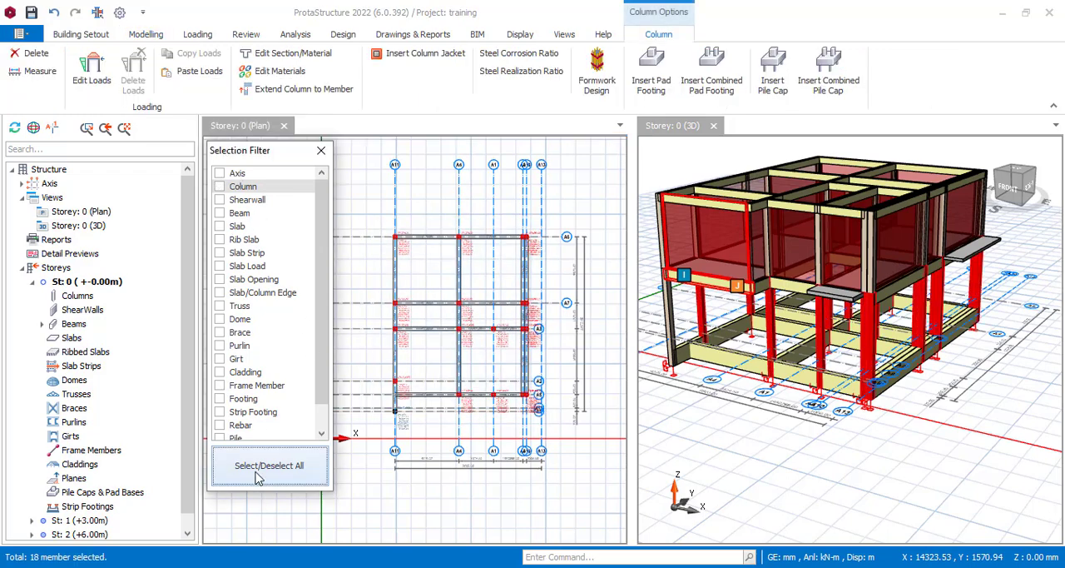
# Step: Close the selection filter and insert pile caps at all the selected Storey 0 columns
pyautogui.click(321, 150)
pyautogui.scroll(3, 402, 305)
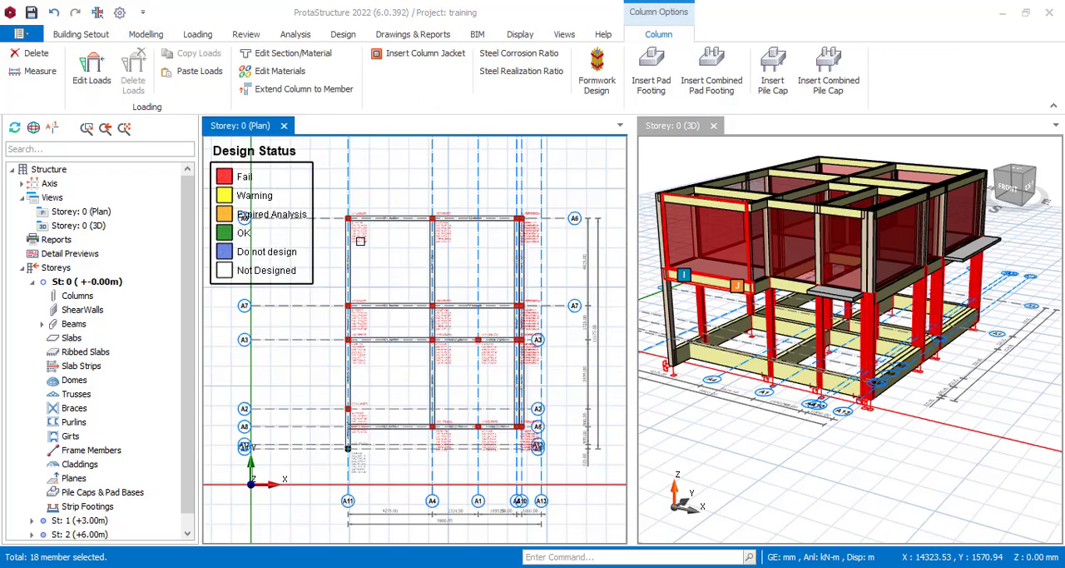
pyautogui.scroll(5, 402, 305)
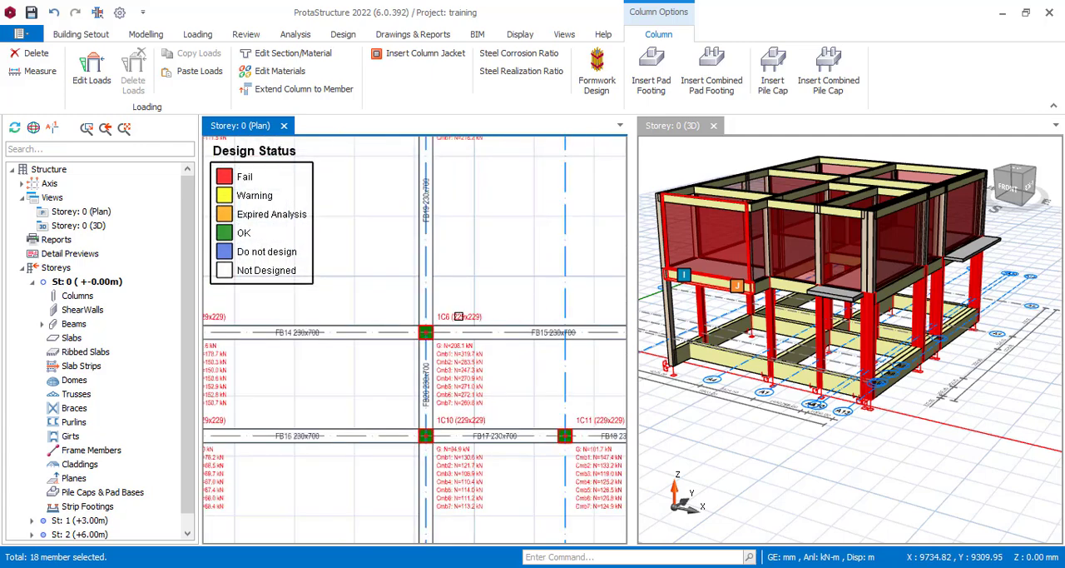
pyautogui.rightClick(459, 316)
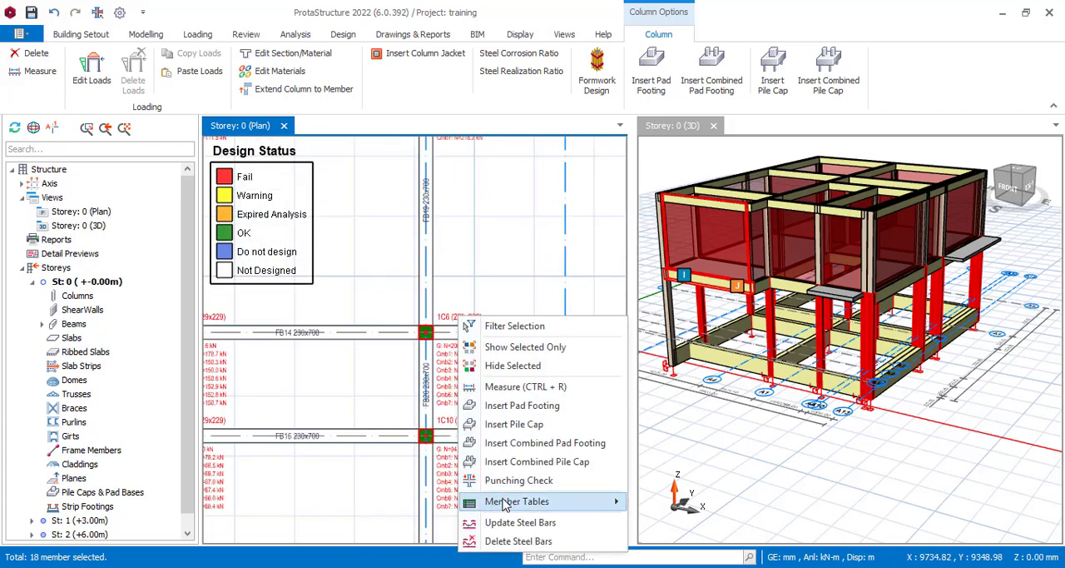
pyautogui.click(538, 429)
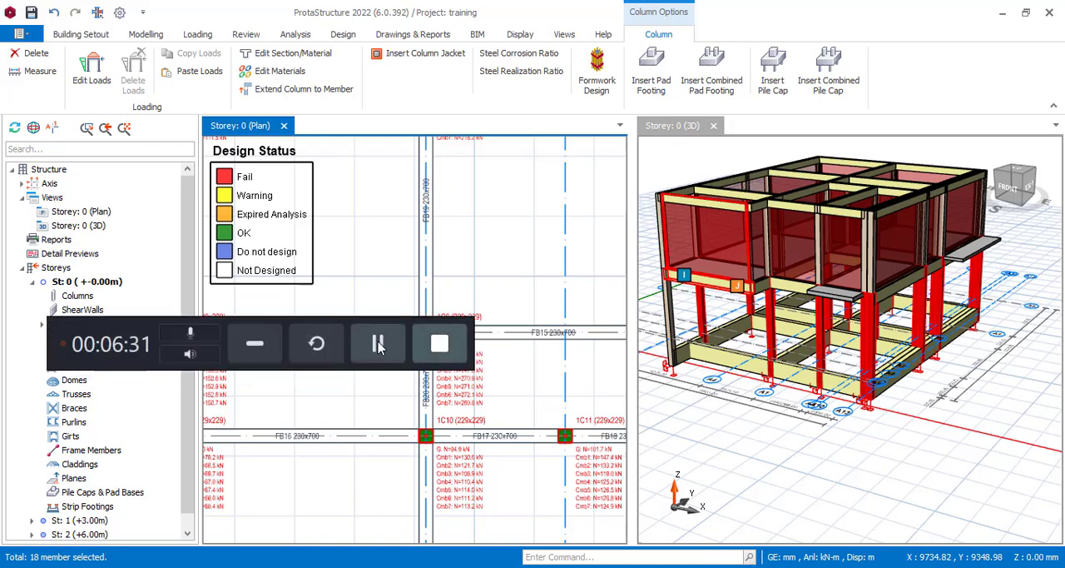
pyautogui.click(380, 346)
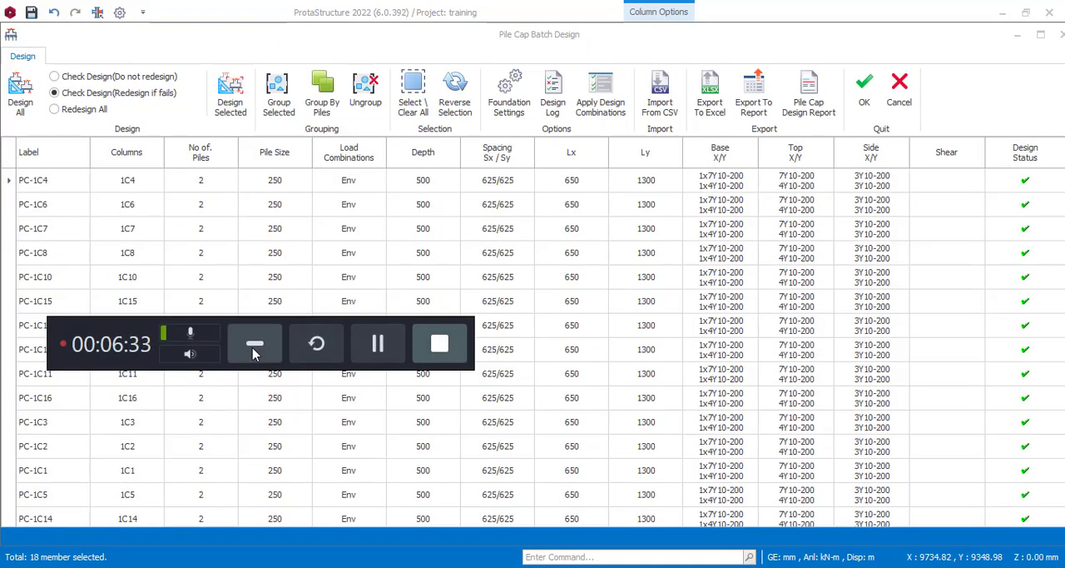
pyautogui.click(255, 345)
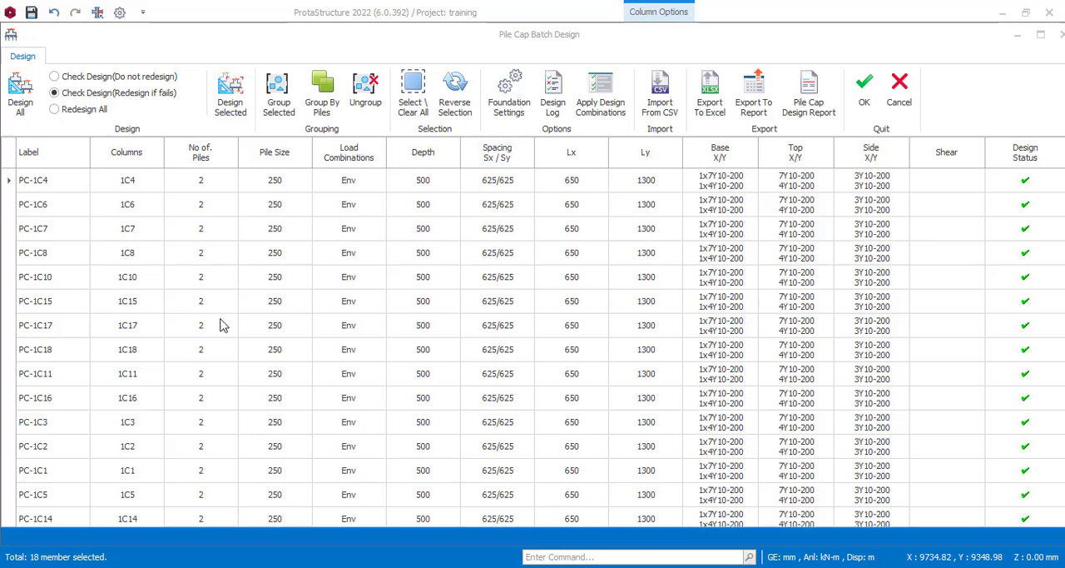
# Step: Review the pile cap batch design list and examine the General and Pile Caps pages of the foundation settings
pyautogui.scroll(-2, 237, 242)
pyautogui.scroll(2, 244, 388)
pyautogui.click(523, 113)
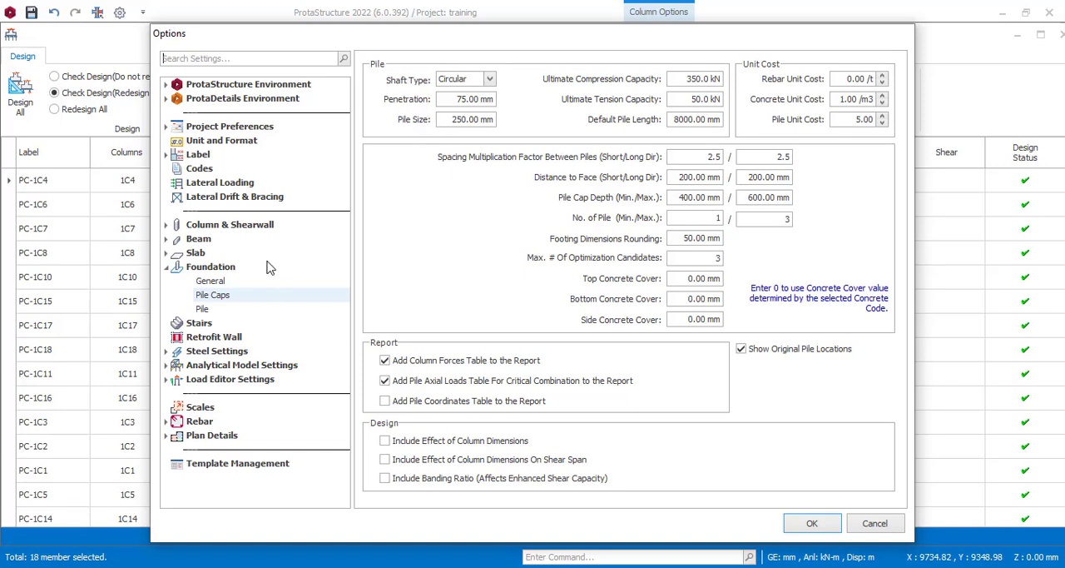
pyautogui.click(211, 283)
pyautogui.click(218, 283)
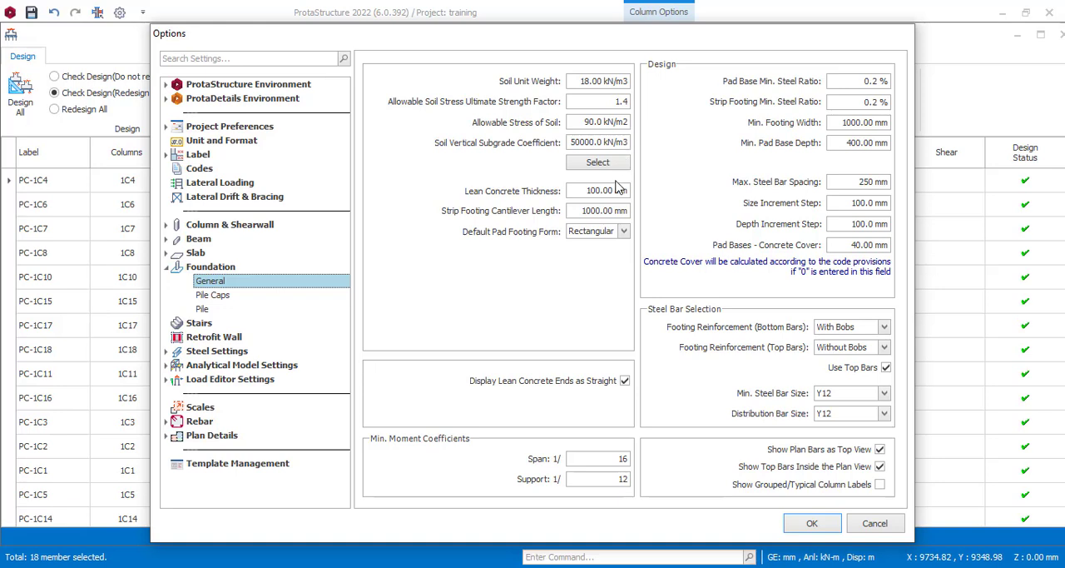
pyautogui.click(208, 296)
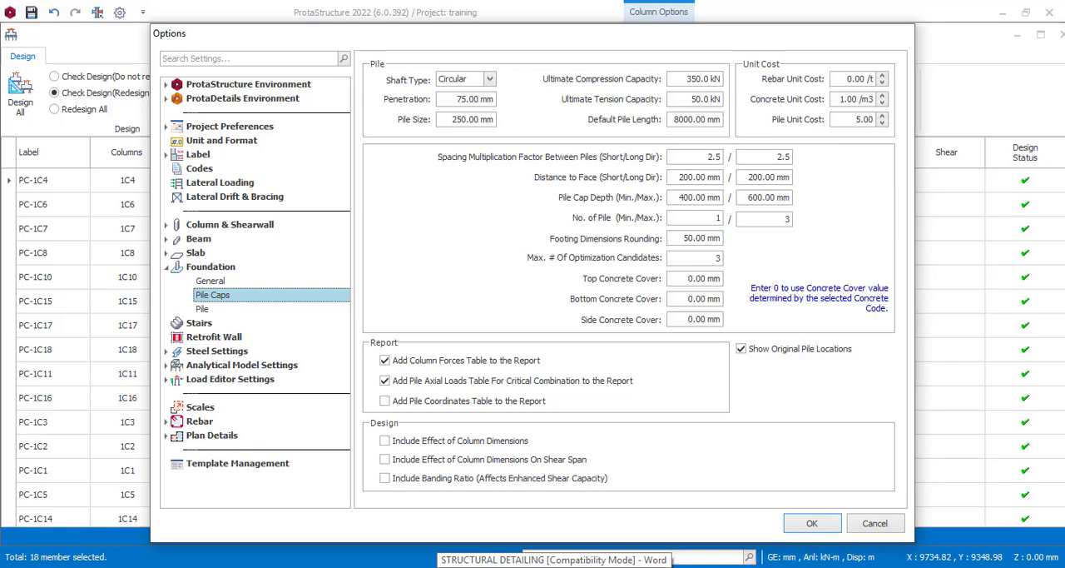
# Step: Check the pile cap depth and penetration depth rules in the STRUCTURAL DETAILING Word document and return to the pile cap settings
pyautogui.click(553, 565)
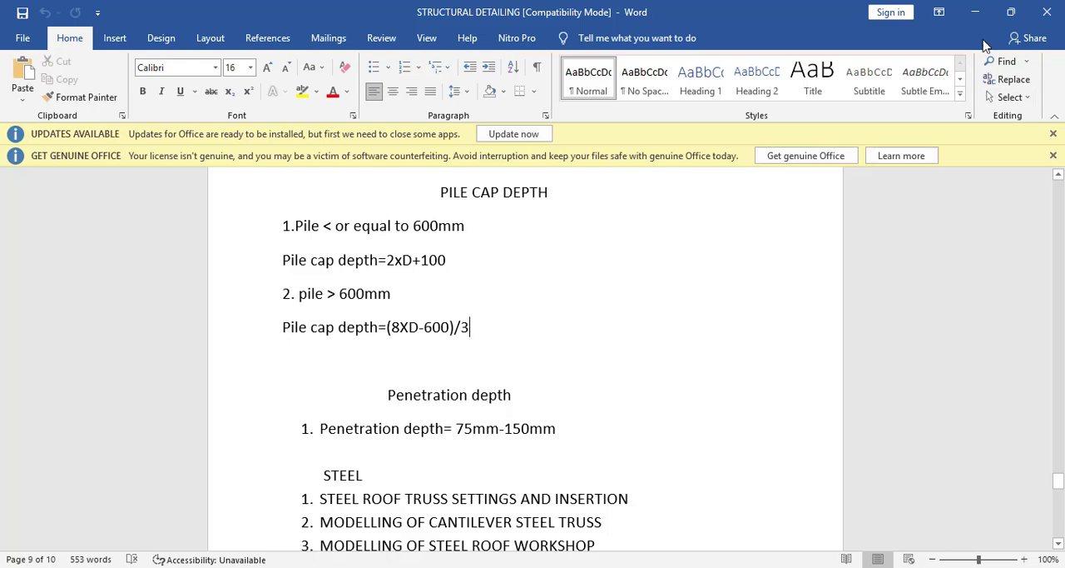
pyautogui.click(976, 11)
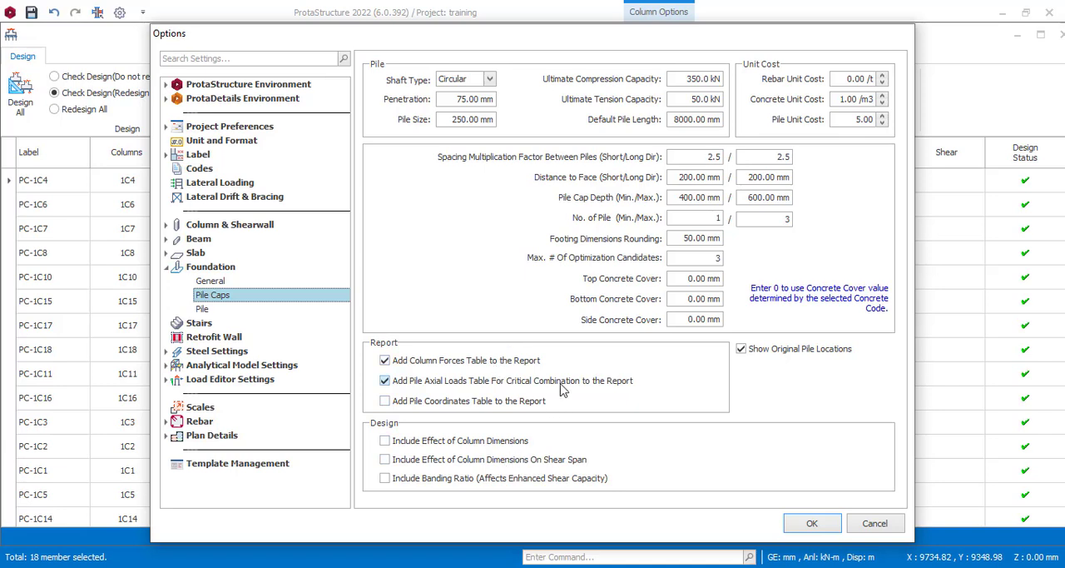
pyautogui.click(541, 567)
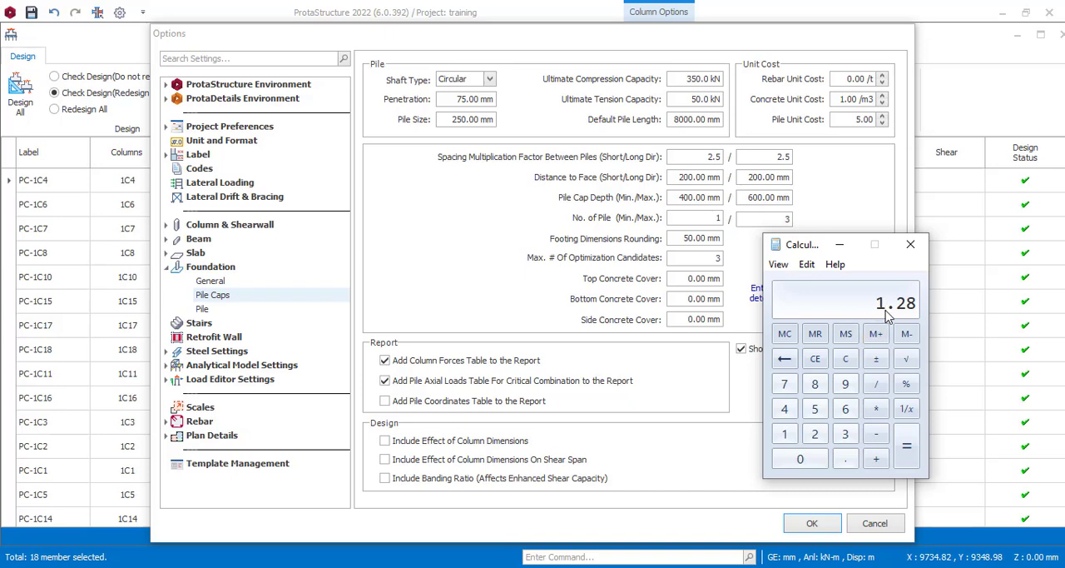
pyautogui.click(839, 247)
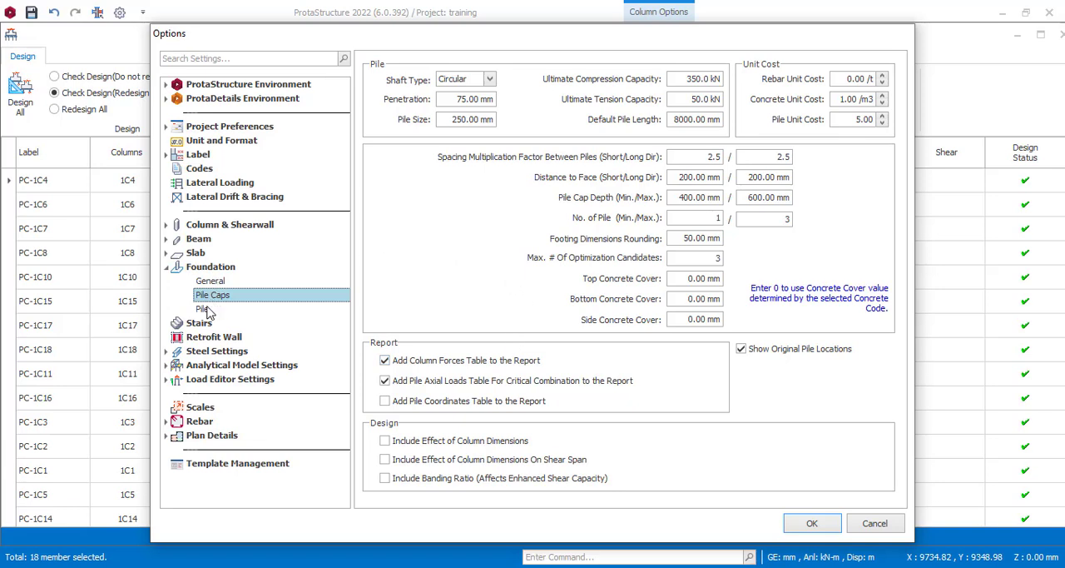
# Step: Set the pile size to 300 mm in the pile cap settings
pyautogui.doubleClick(453, 118)
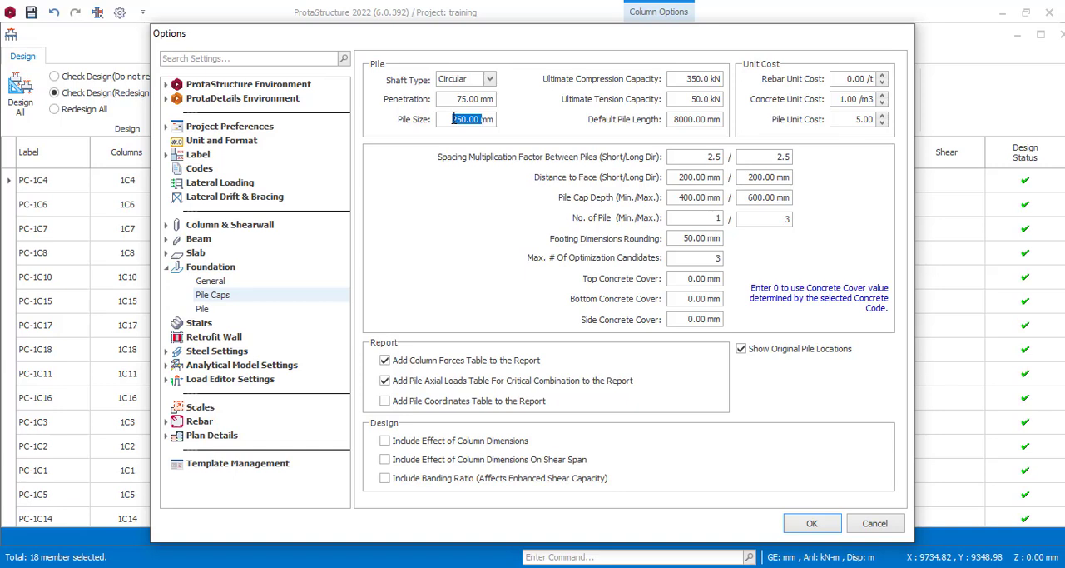
pyautogui.write('30')
pyautogui.doubleClick(681, 120)
pyautogui.click(686, 158)
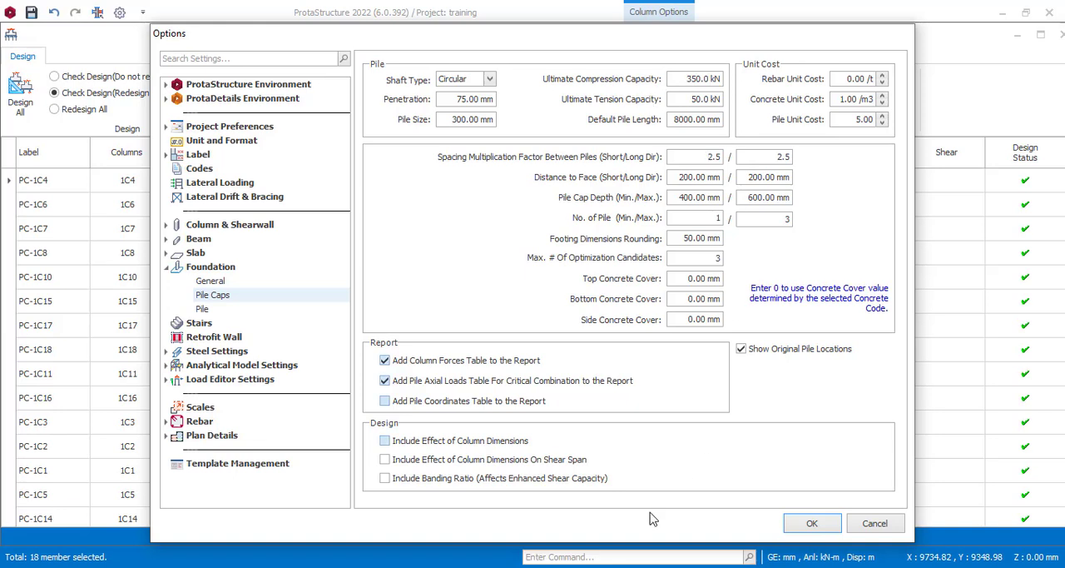
# Step: Calculate the ultimate pile compression capacity as 250 × 1.4 in Calculator, checking the safe working load in the soil report PDF
pyautogui.click(571, 567)
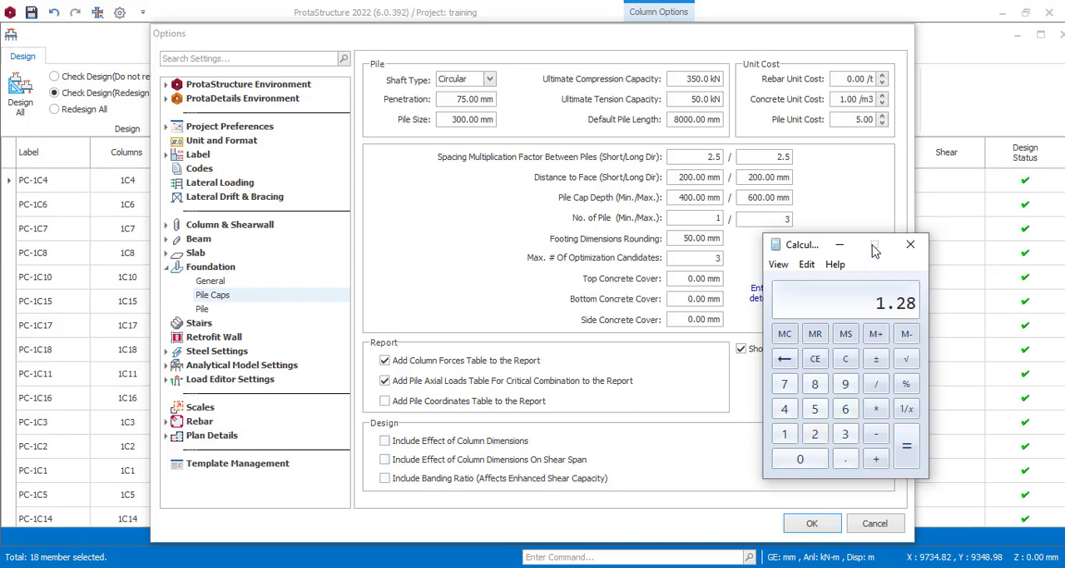
pyautogui.click(817, 435)
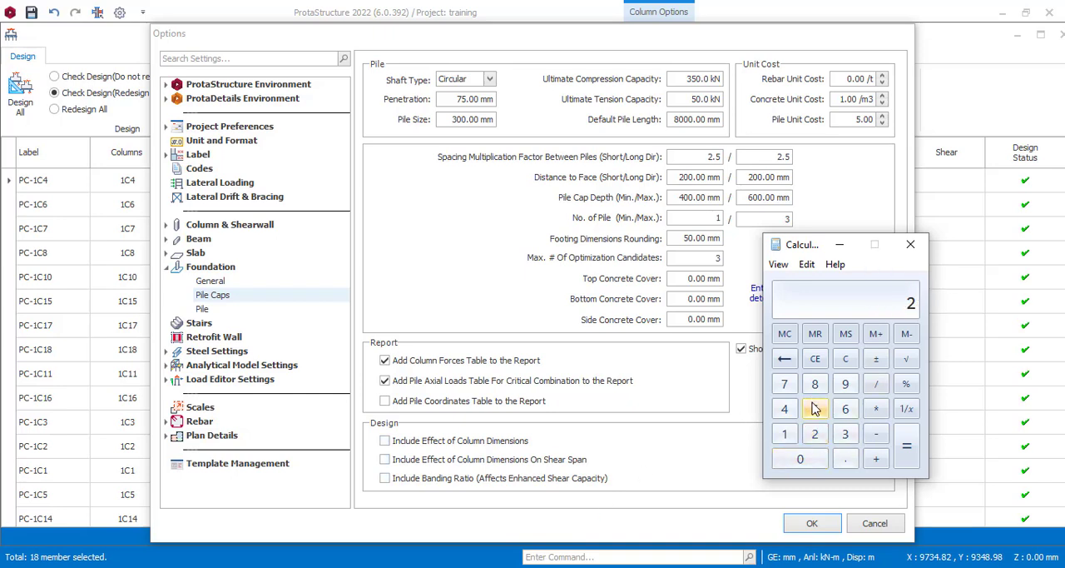
pyautogui.click(814, 409)
pyautogui.click(800, 463)
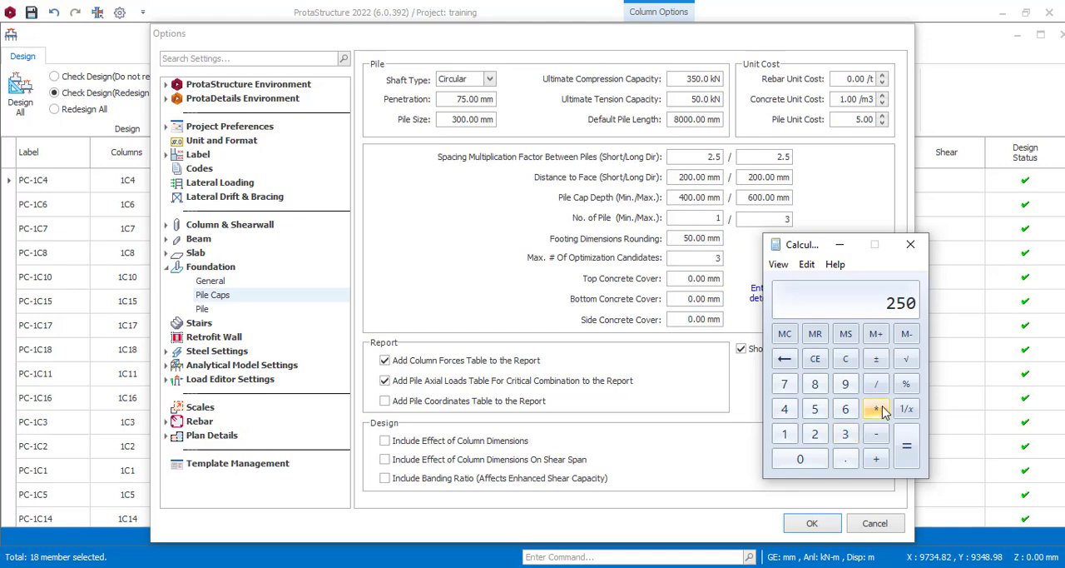
pyautogui.click(876, 409)
pyautogui.click(787, 435)
pyautogui.click(845, 459)
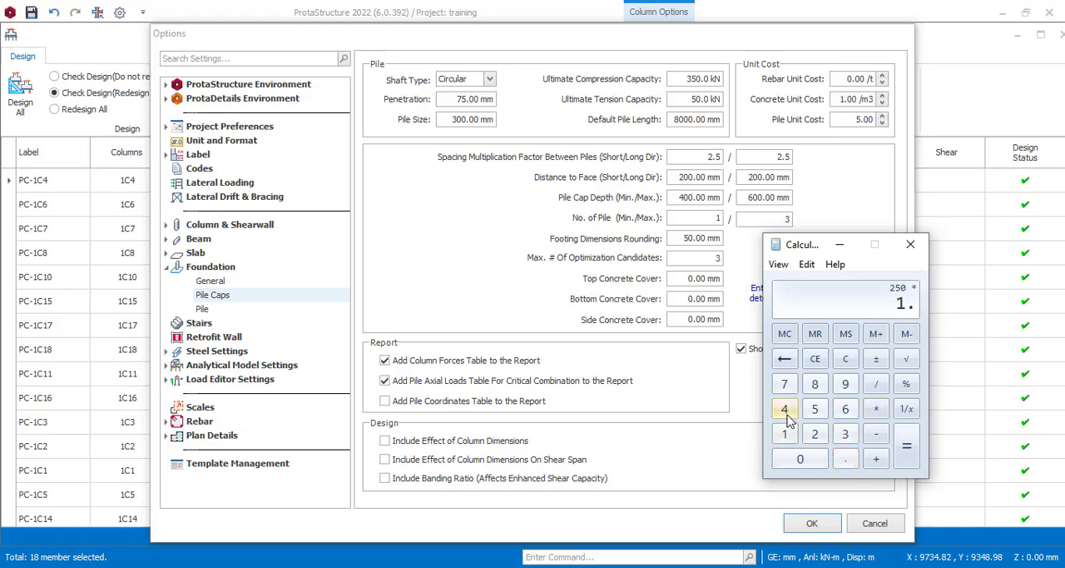
pyautogui.click(785, 409)
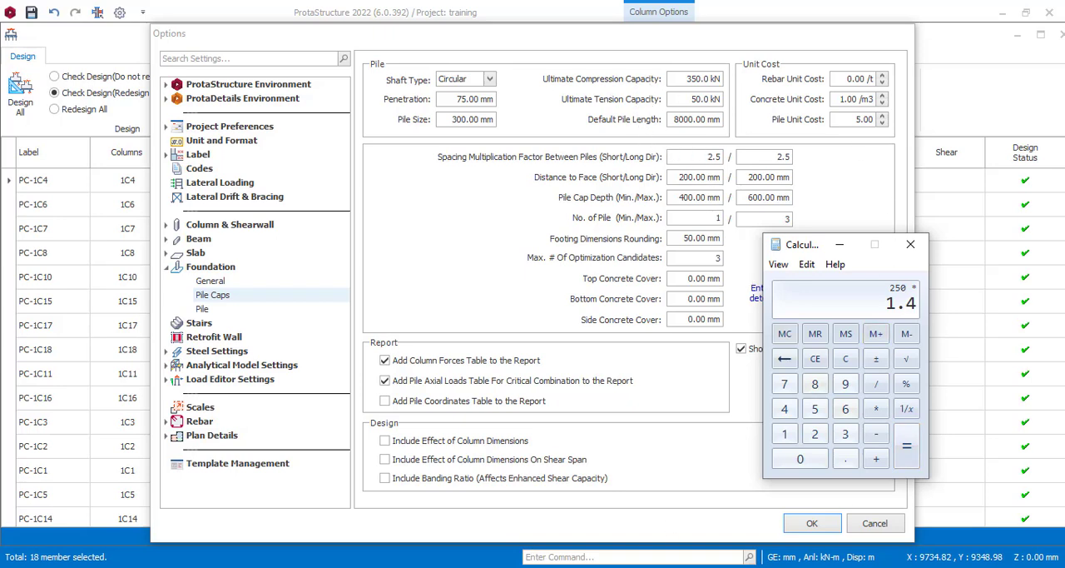
pyautogui.click(358, 567)
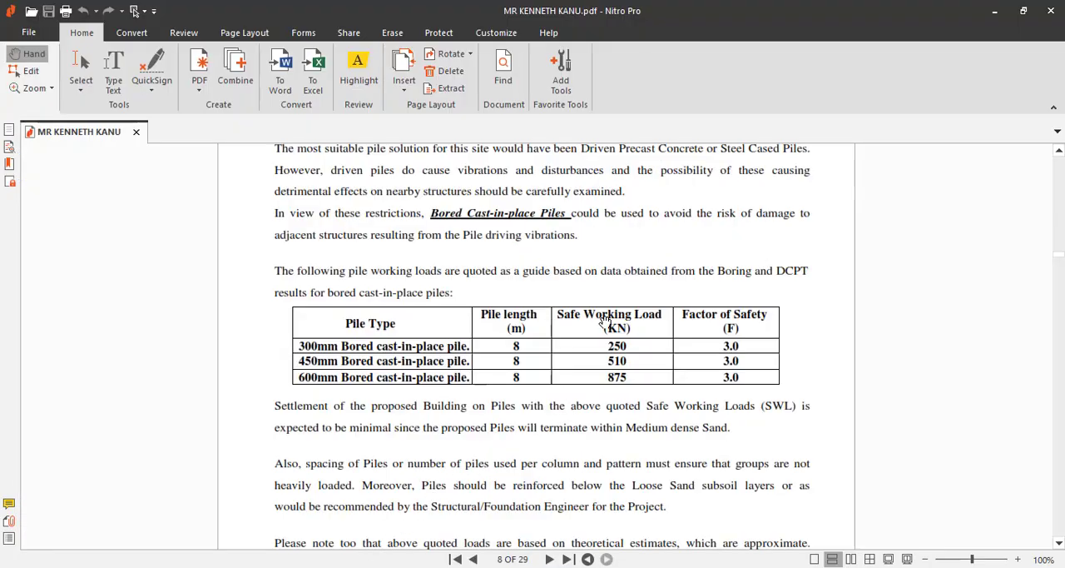
pyautogui.click(993, 12)
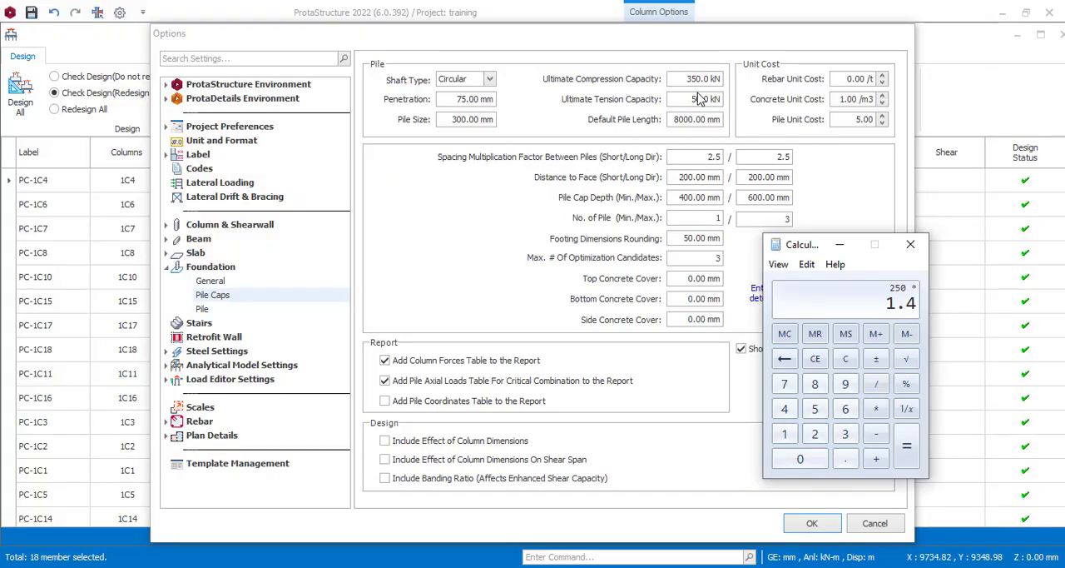
pyautogui.click(905, 456)
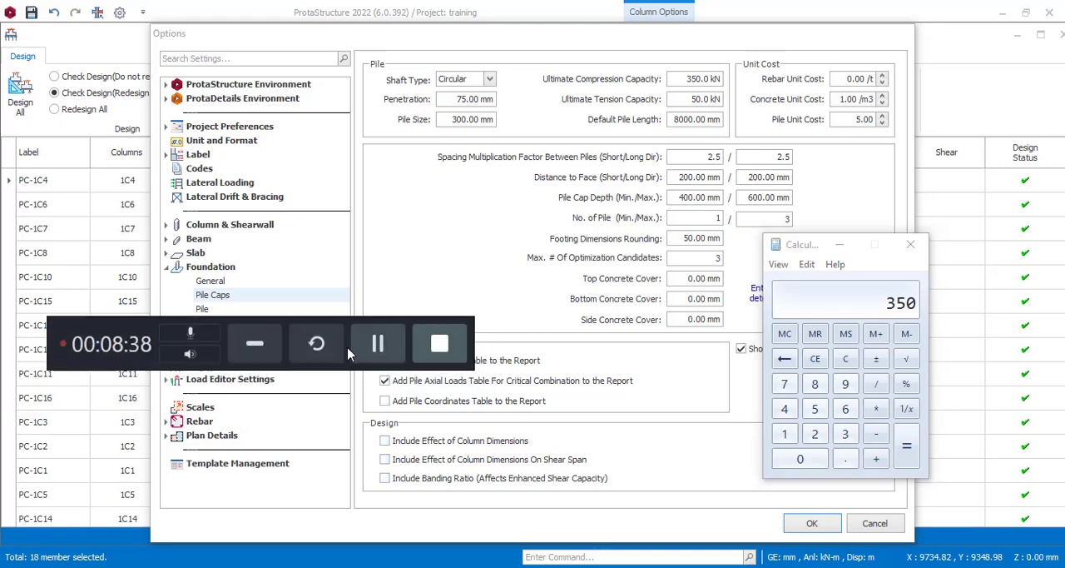
pyautogui.click(254, 344)
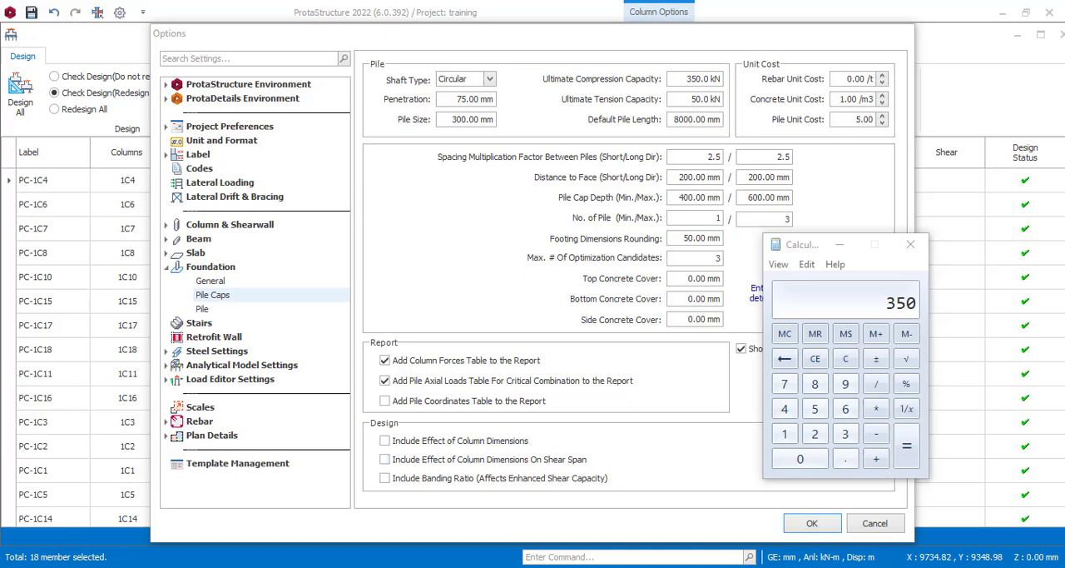
# Step: Look up the pile cap depth formula in the Word notes and bring up Calculator over the soil report
pyautogui.hotkey('alt', 'Tab')
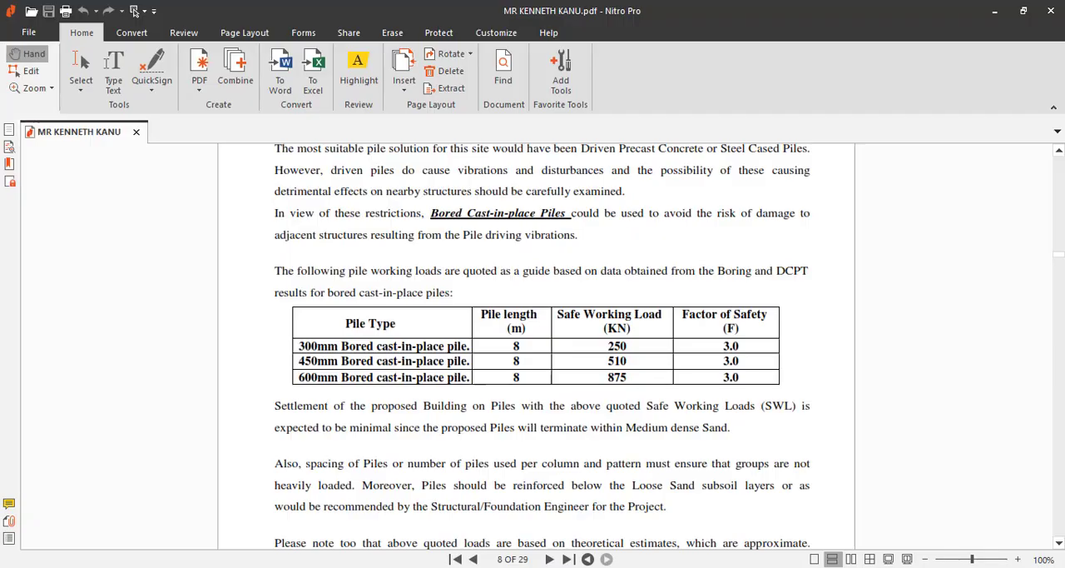
pyautogui.hotkey('alt', 'Tab')
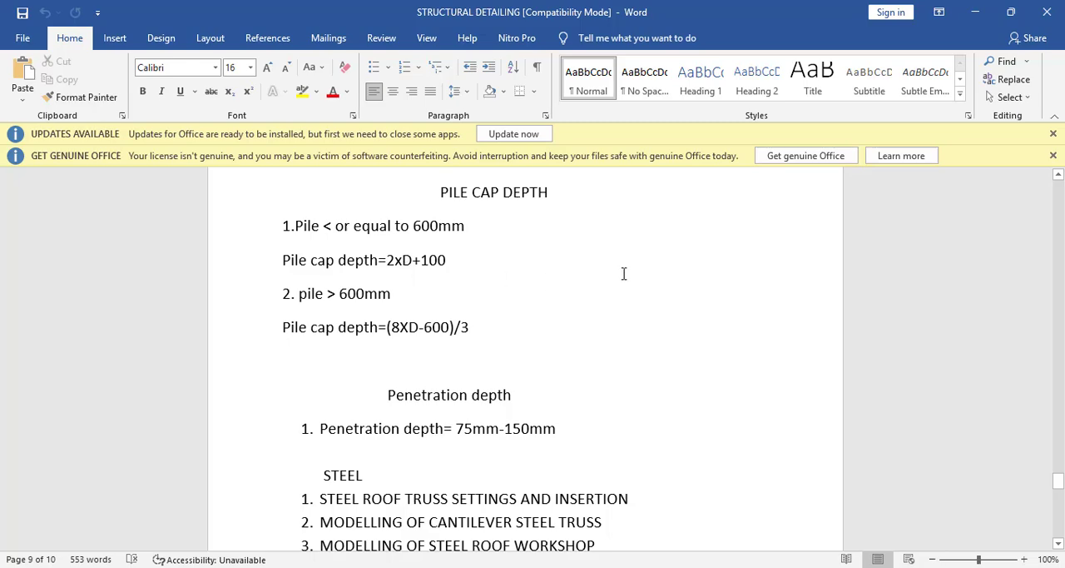
pyautogui.click(977, 12)
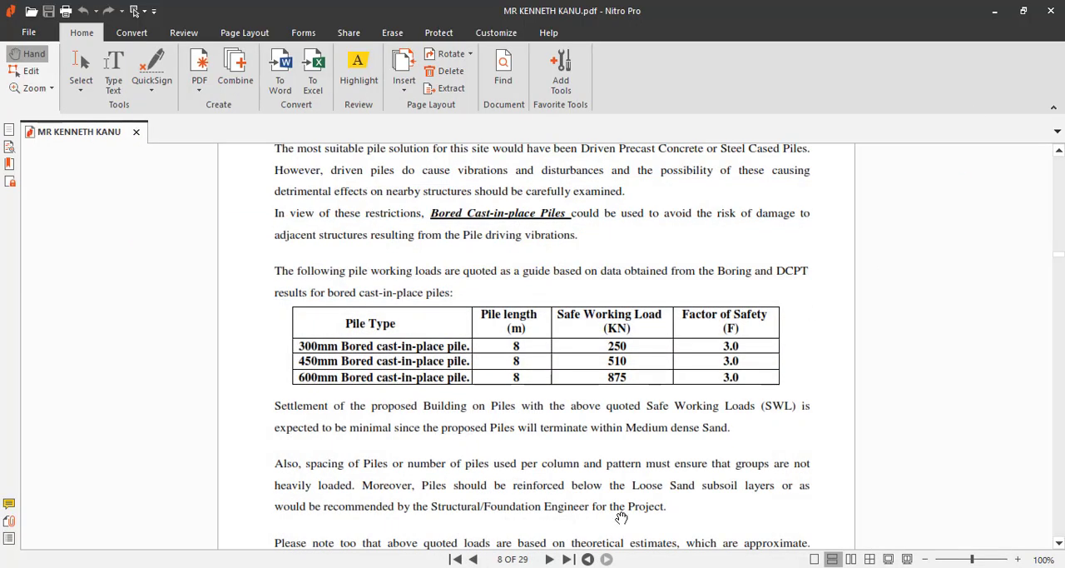
pyautogui.click(540, 566)
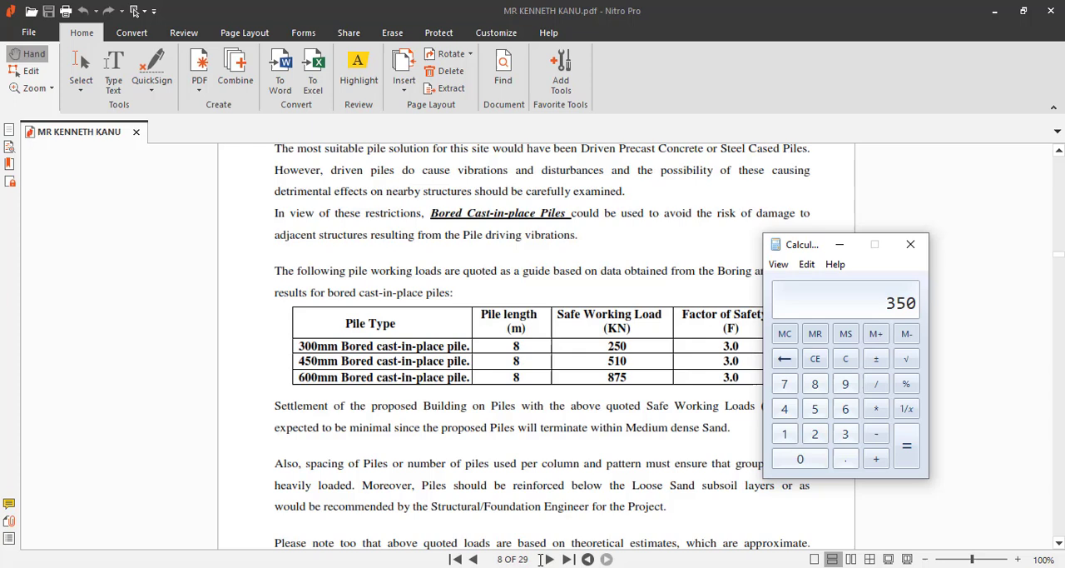
pyautogui.click(815, 434)
pyautogui.click(876, 409)
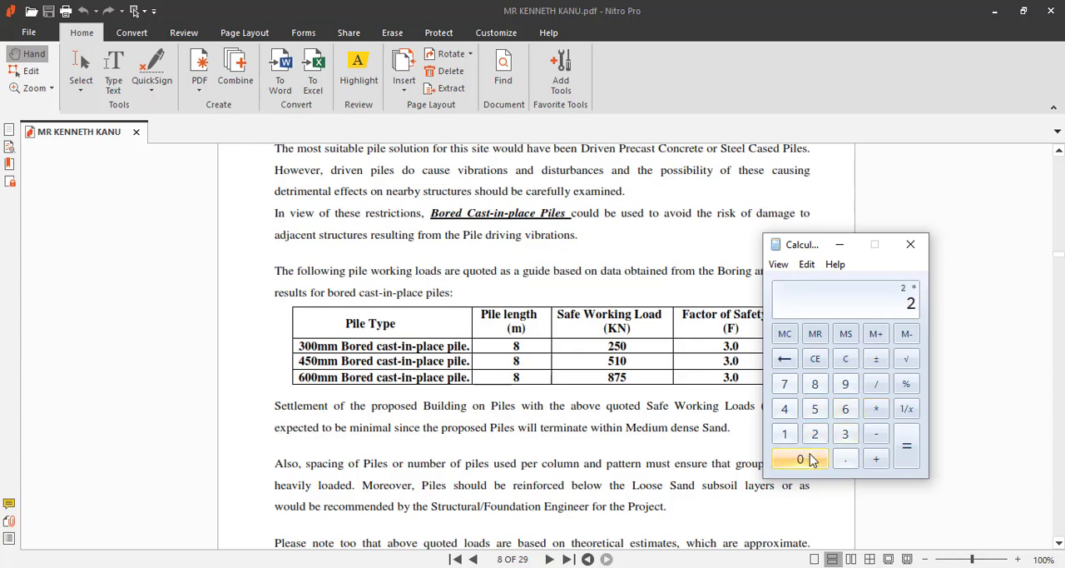
pyautogui.click(845, 434)
pyautogui.doubleClick(819, 462)
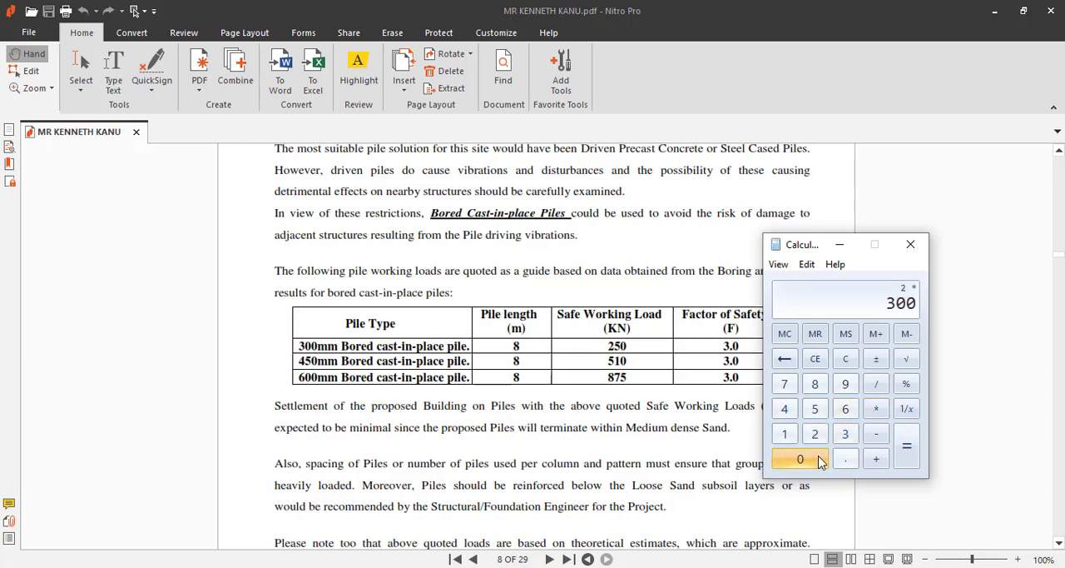
pyautogui.click(876, 409)
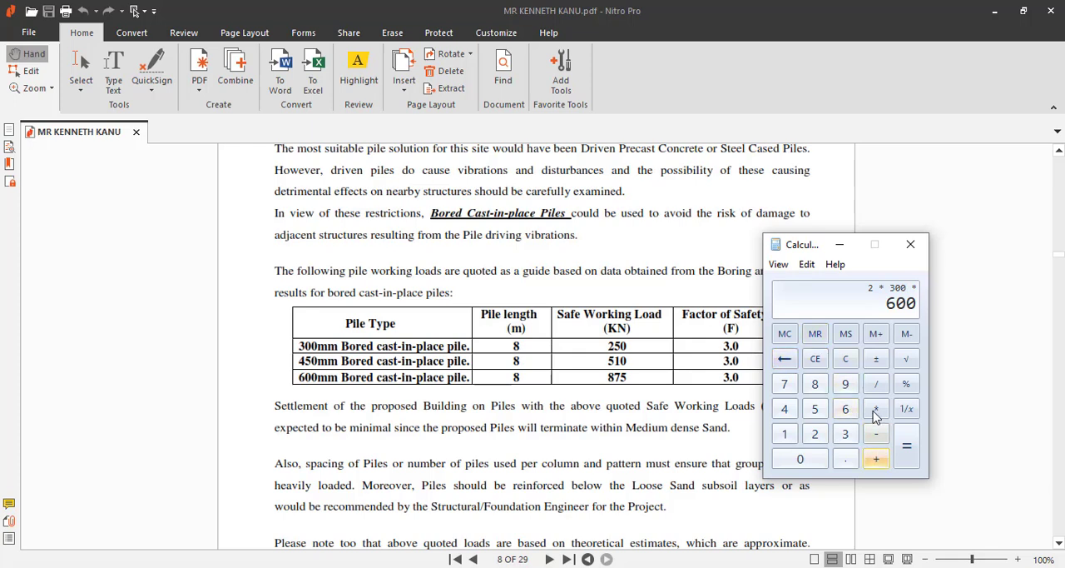
pyautogui.click(847, 359)
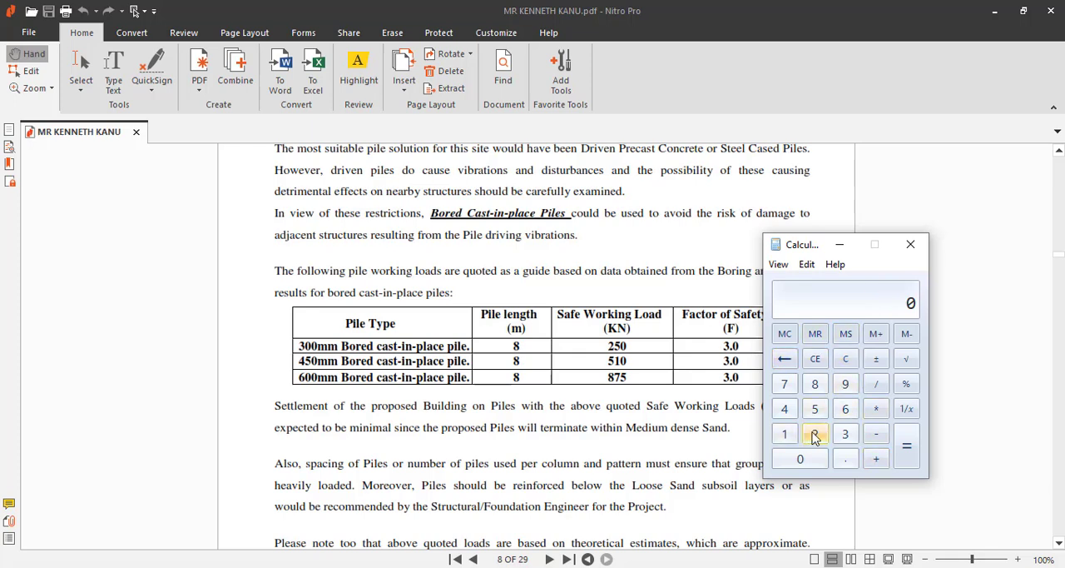
# Step: Calculate the pile cap depth as 2 × 300 + 100 in Calculator and return to the pile cap settings in ProtaStructure
pyautogui.click(816, 433)
pyautogui.click(877, 408)
pyautogui.click(846, 433)
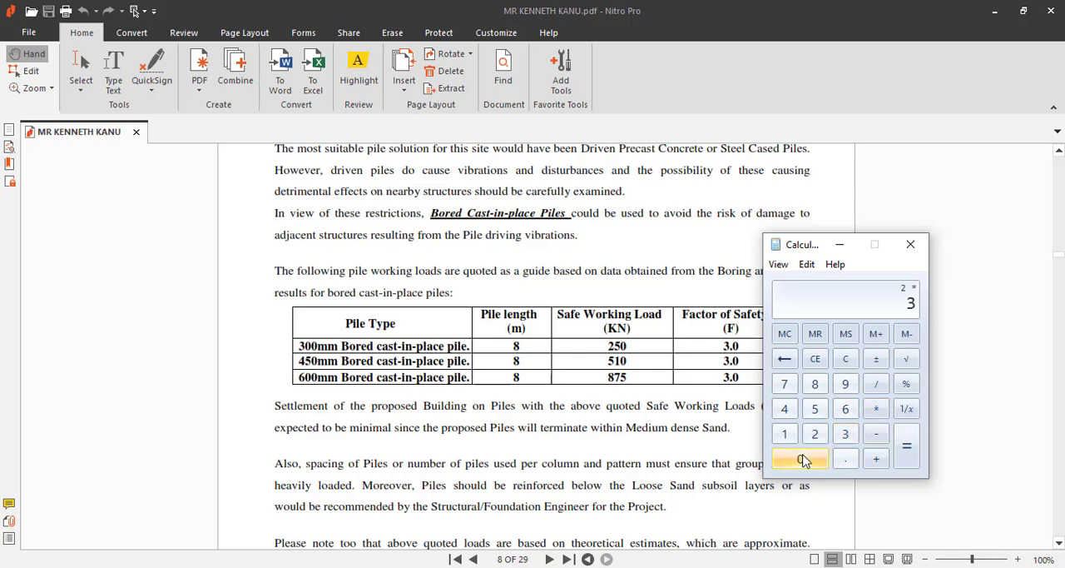
pyautogui.doubleClick(801, 459)
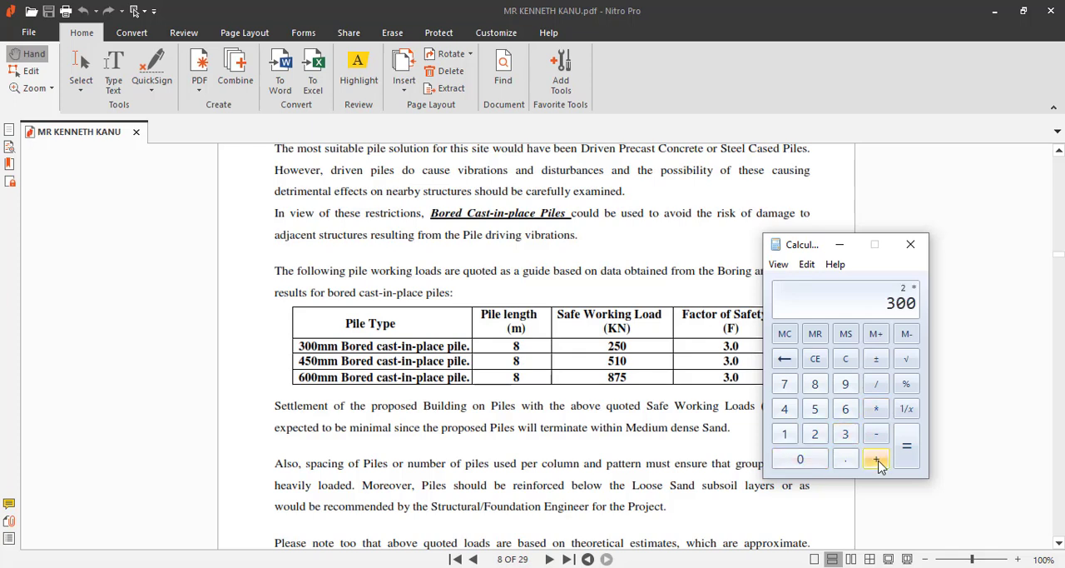
pyautogui.click(877, 458)
pyautogui.click(785, 434)
pyautogui.doubleClick(800, 459)
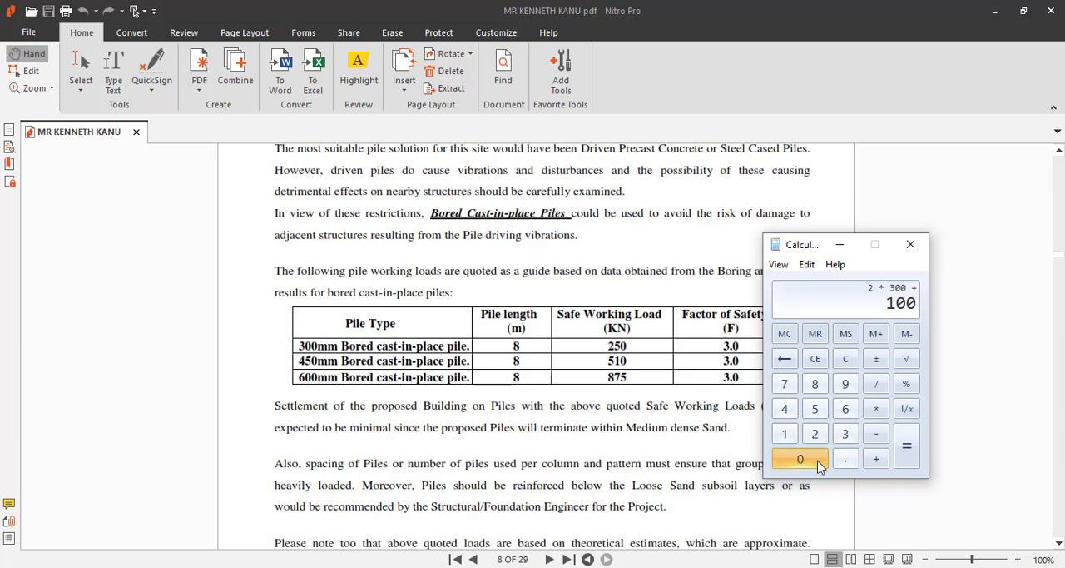
pyautogui.click(907, 448)
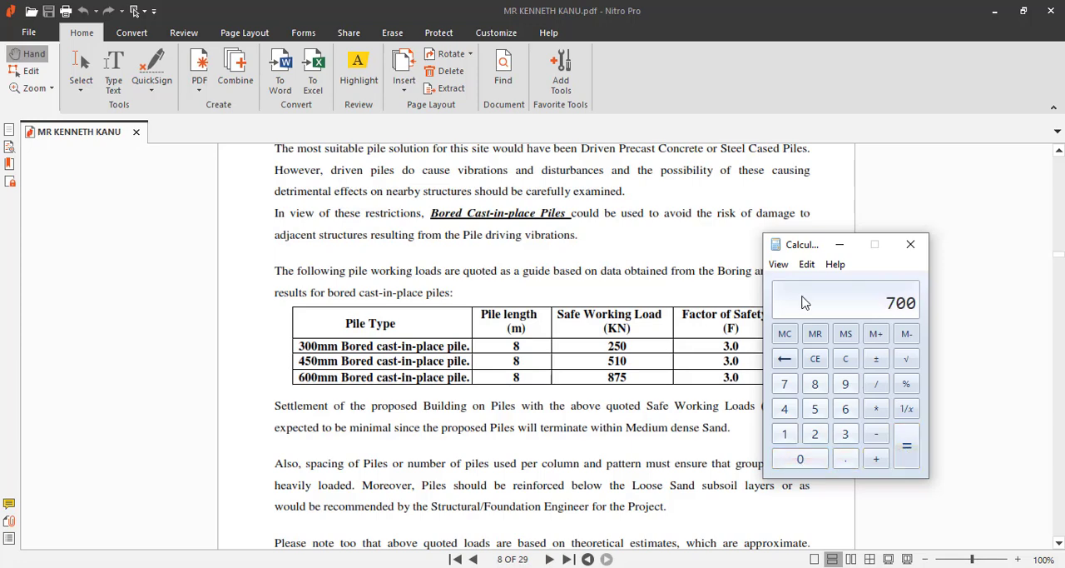
pyautogui.click(842, 245)
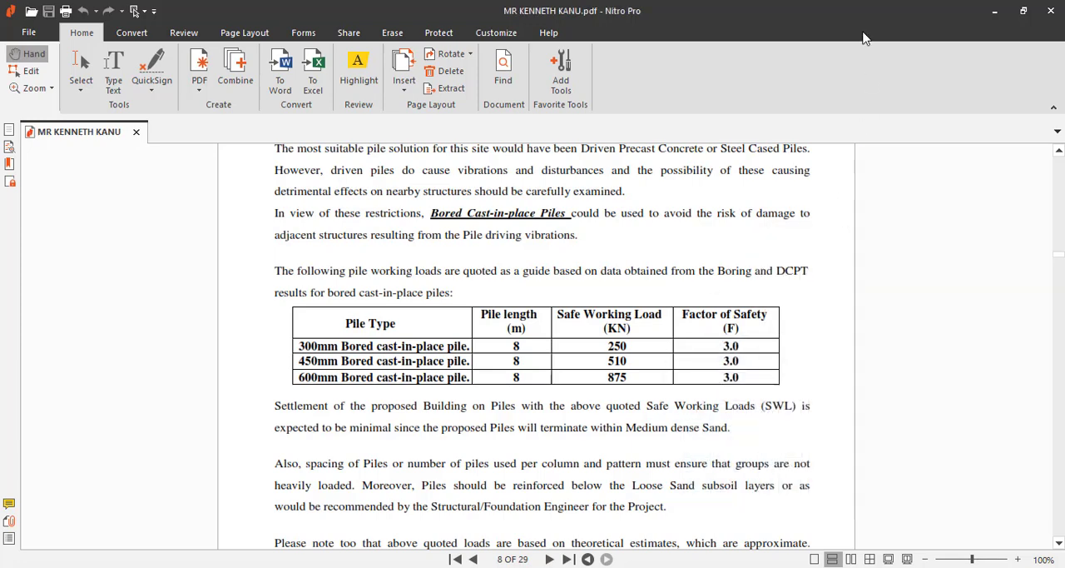
pyautogui.click(994, 11)
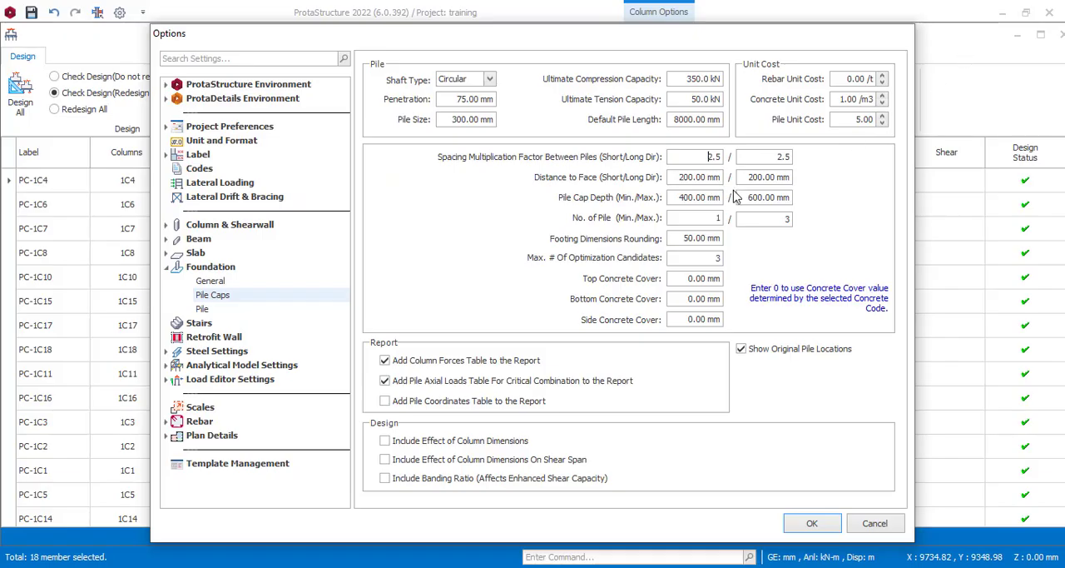
# Step: Set the pile cap depth limits to a minimum of 300 mm and a maximum of 700 mm
pyautogui.doubleClick(751, 197)
pyautogui.write('700')
pyautogui.doubleClick(675, 199)
pyautogui.write('300')
# Step: Set the distribution bar size to Y10 in the general foundation settings, keeping the minimum steel bar size at Y12
pyautogui.click(203, 310)
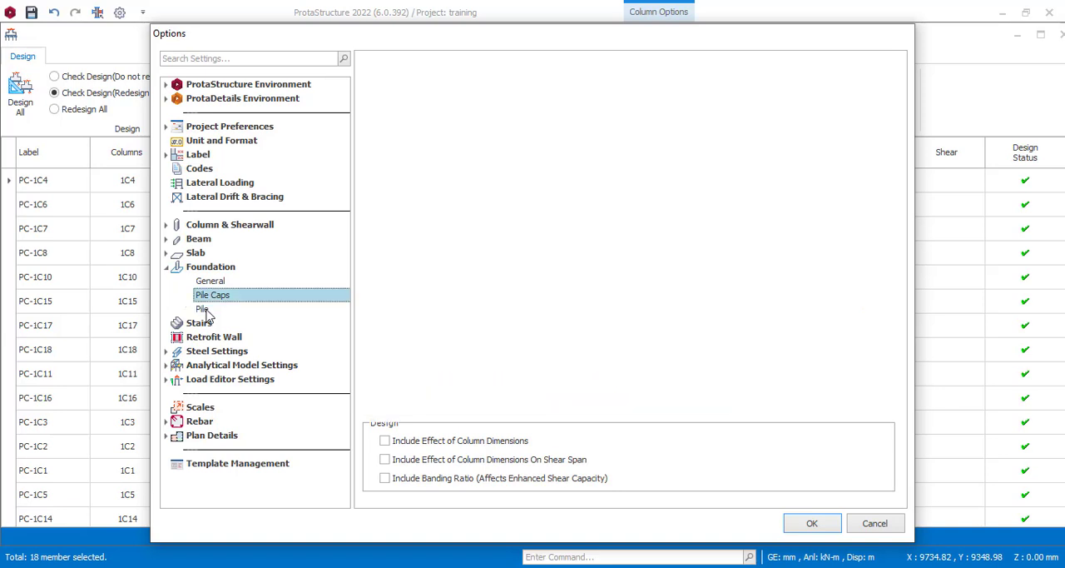
pyautogui.click(205, 309)
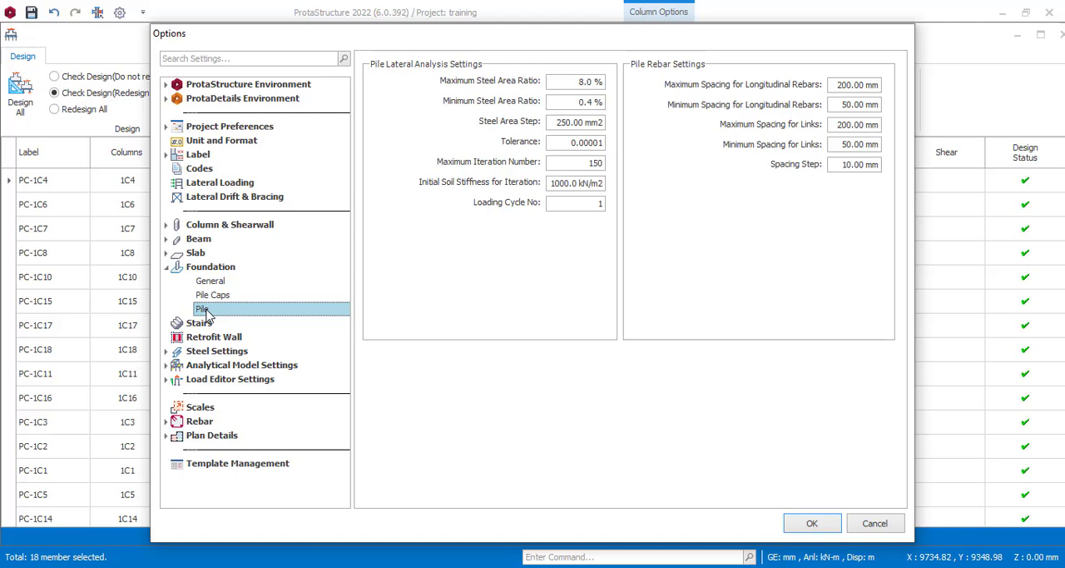
pyautogui.click(214, 282)
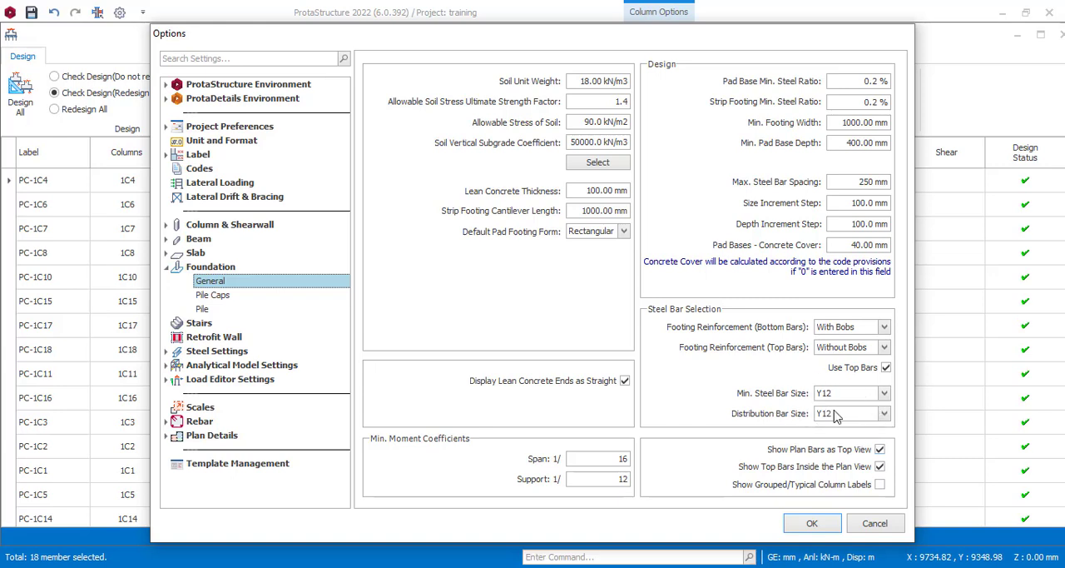
pyautogui.click(887, 392)
pyautogui.click(884, 414)
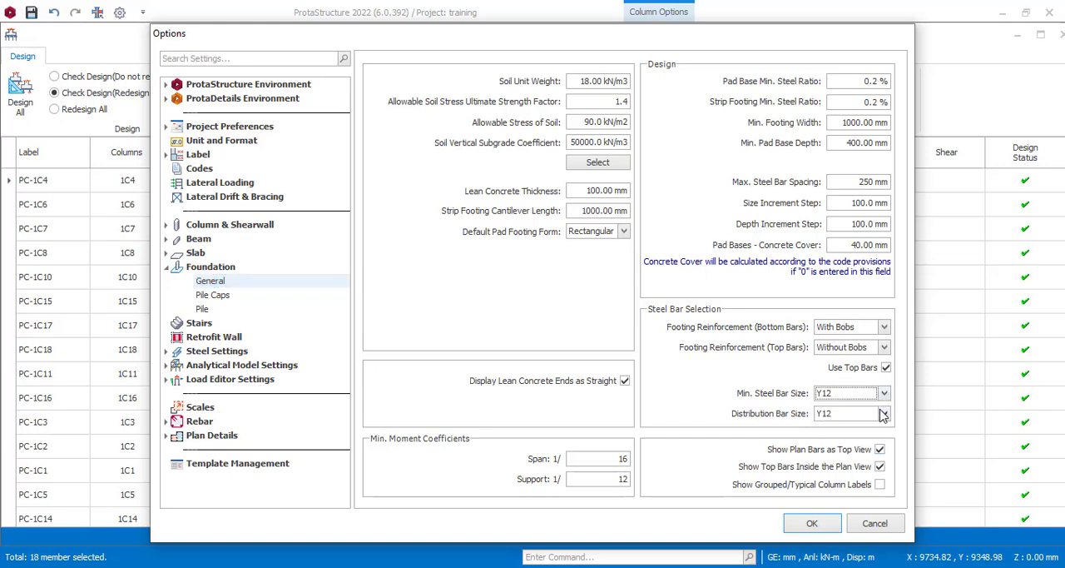
pyautogui.click(884, 413)
pyautogui.click(884, 414)
pyautogui.click(883, 414)
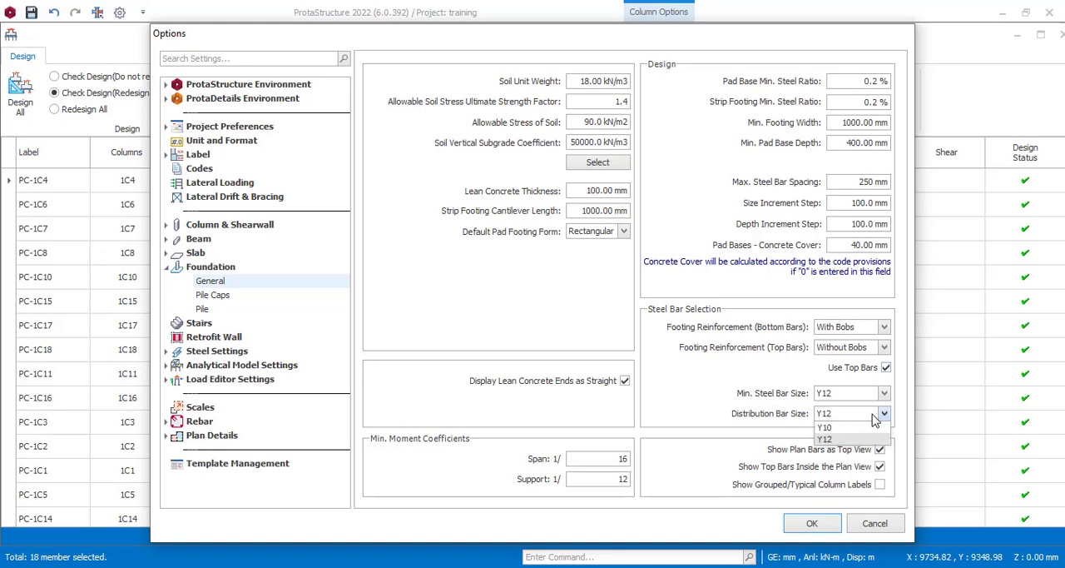
pyautogui.click(842, 428)
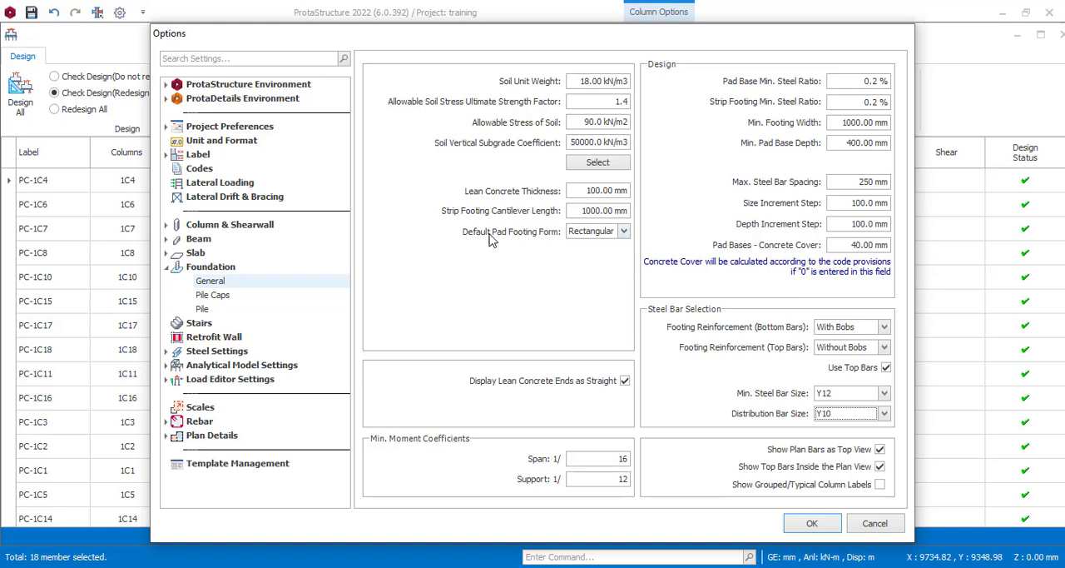
# Step: Check the default pad footing form and the pile cap settings, and apply the foundation options
pyautogui.click(625, 233)
pyautogui.click(624, 233)
pyautogui.click(220, 295)
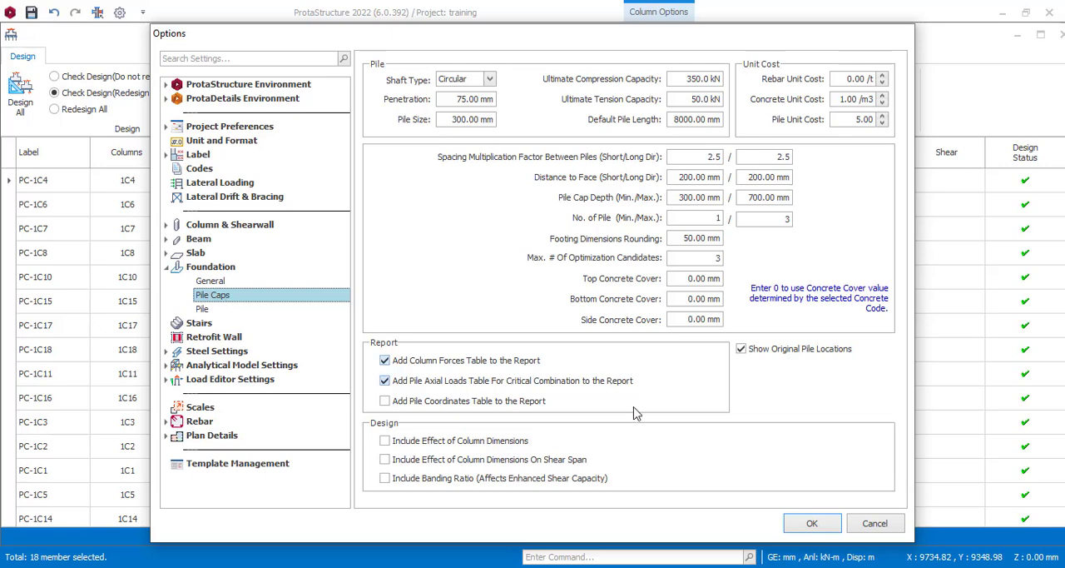
pyautogui.click(811, 525)
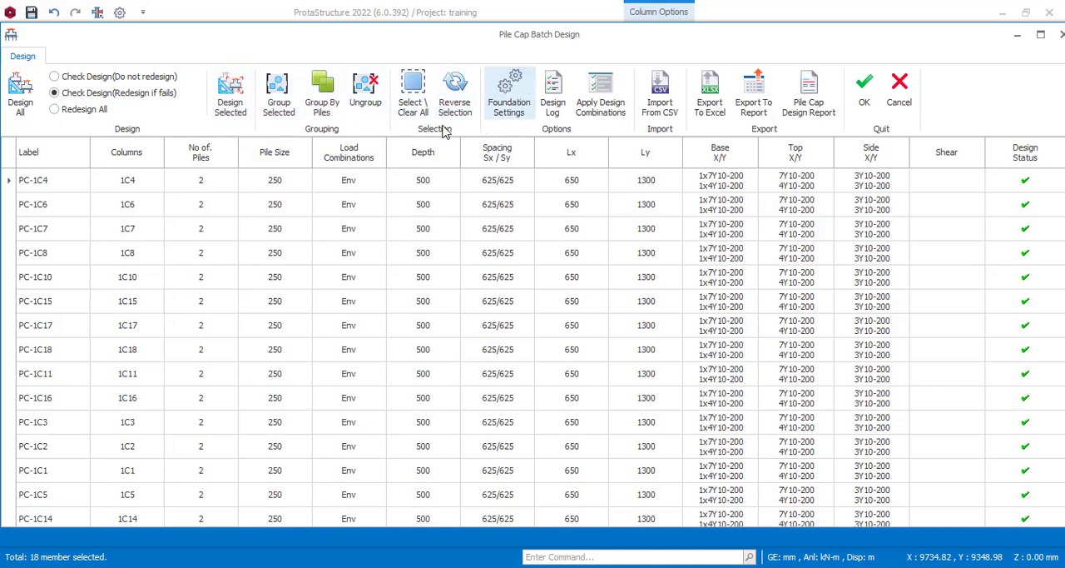
# Step: Select all the pile caps in the batch design table and run the design for all of them
pyautogui.click(414, 98)
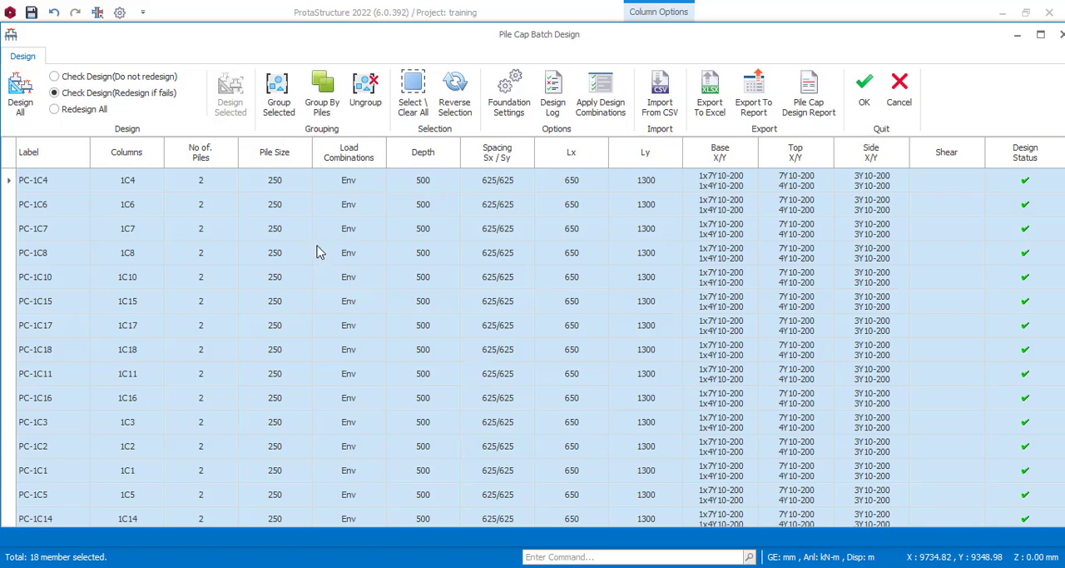
pyautogui.click(17, 93)
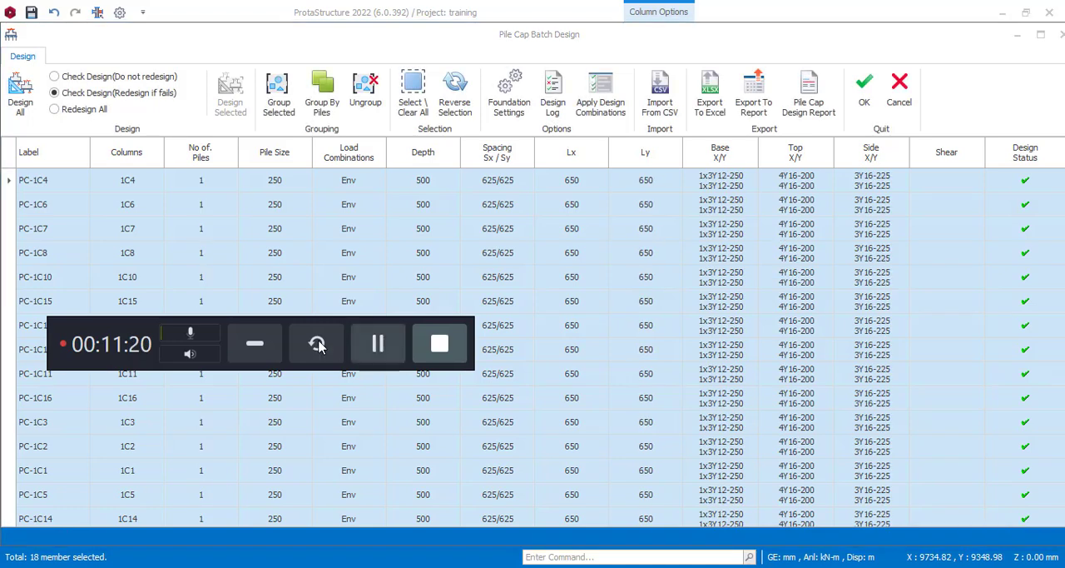
pyautogui.click(241, 344)
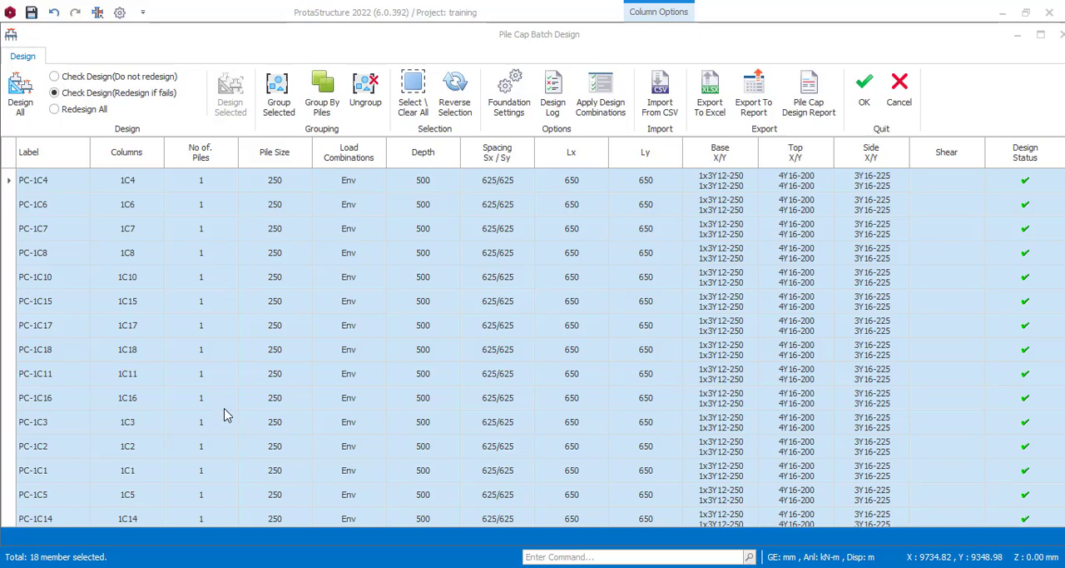
# Step: Review and accept the pile cap batch design results, and inspect the pile caps in the Storey 0 plan and 3D views
pyautogui.scroll(-1, 231, 441)
pyautogui.scroll(1, 254, 250)
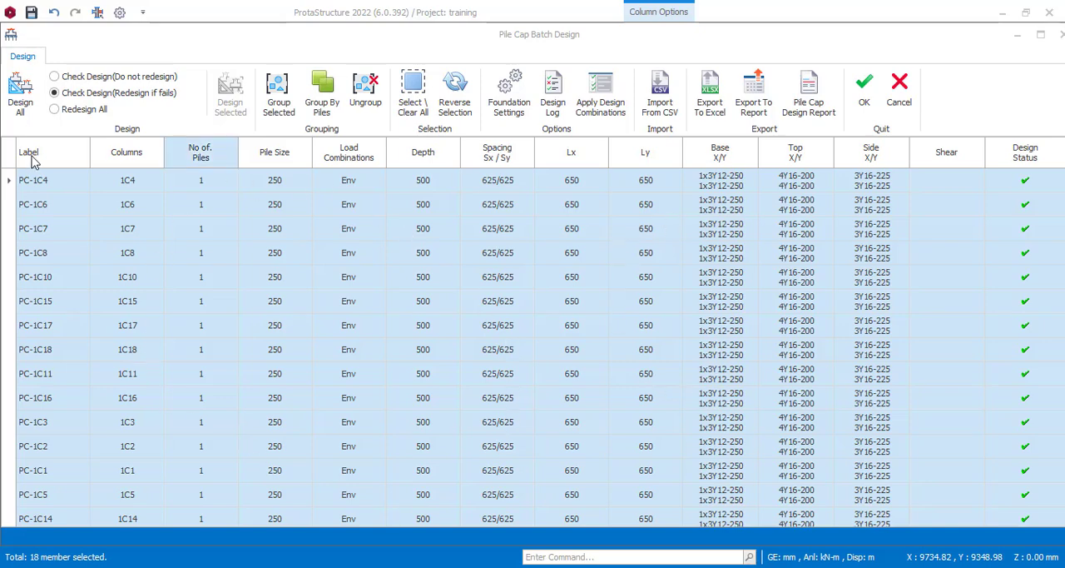
pyautogui.scroll(-1, 235, 311)
pyautogui.scroll(-1, 235, 311)
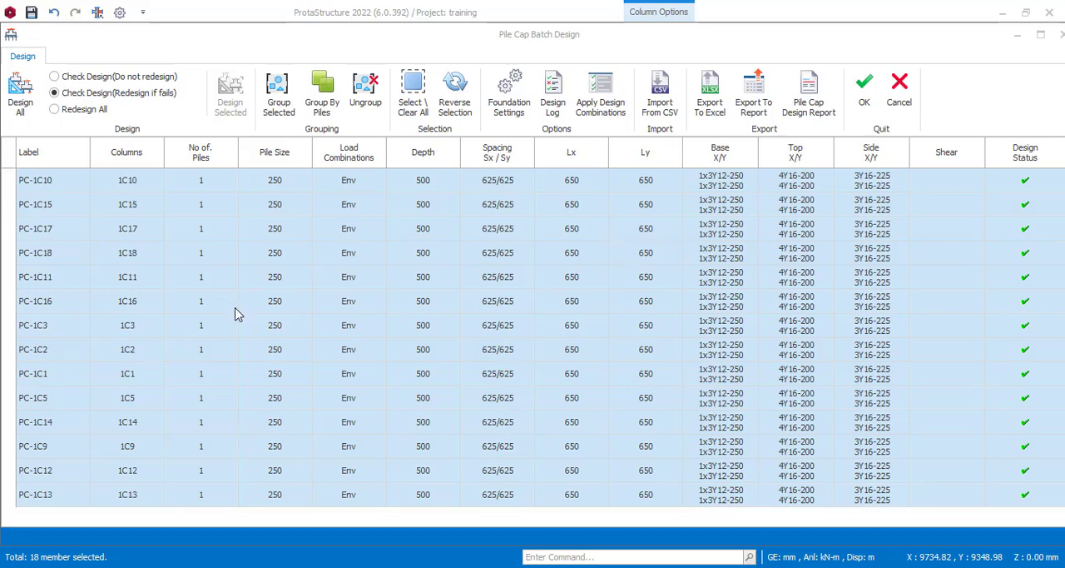
pyautogui.scroll(2, 471, 481)
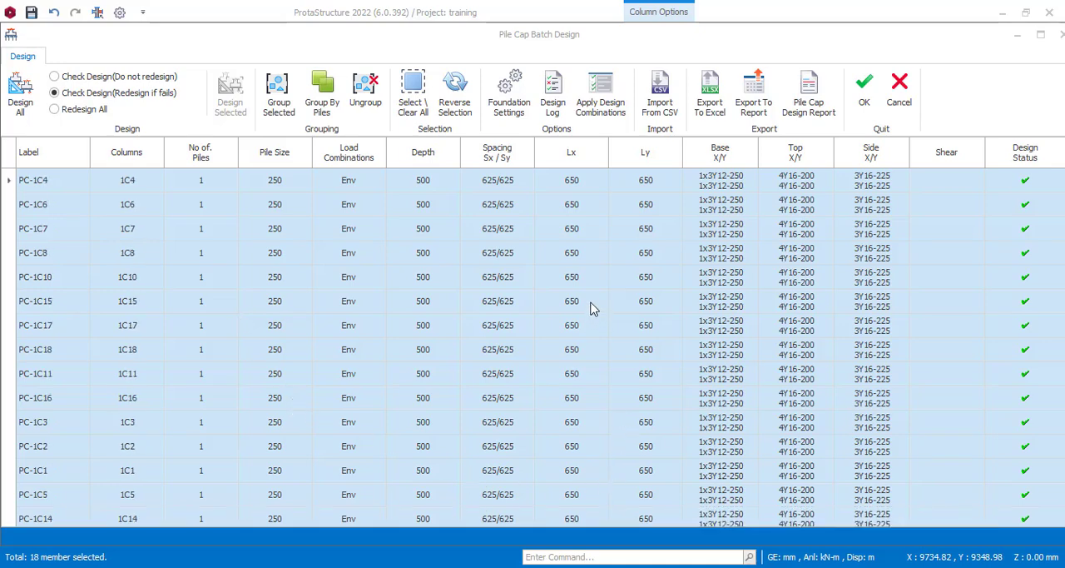
pyautogui.click(864, 91)
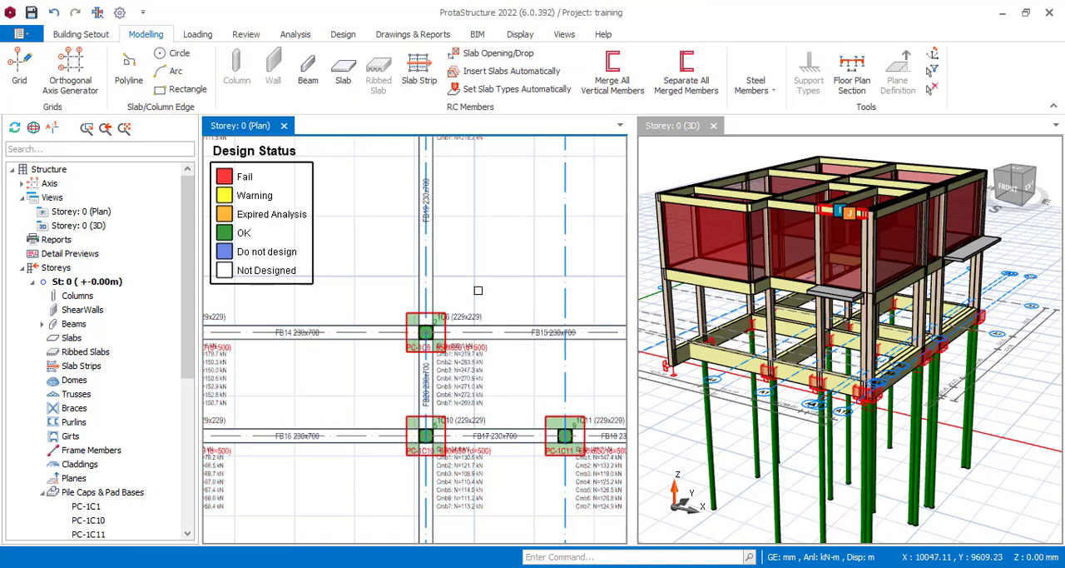
pyautogui.scroll(-5, 479, 291)
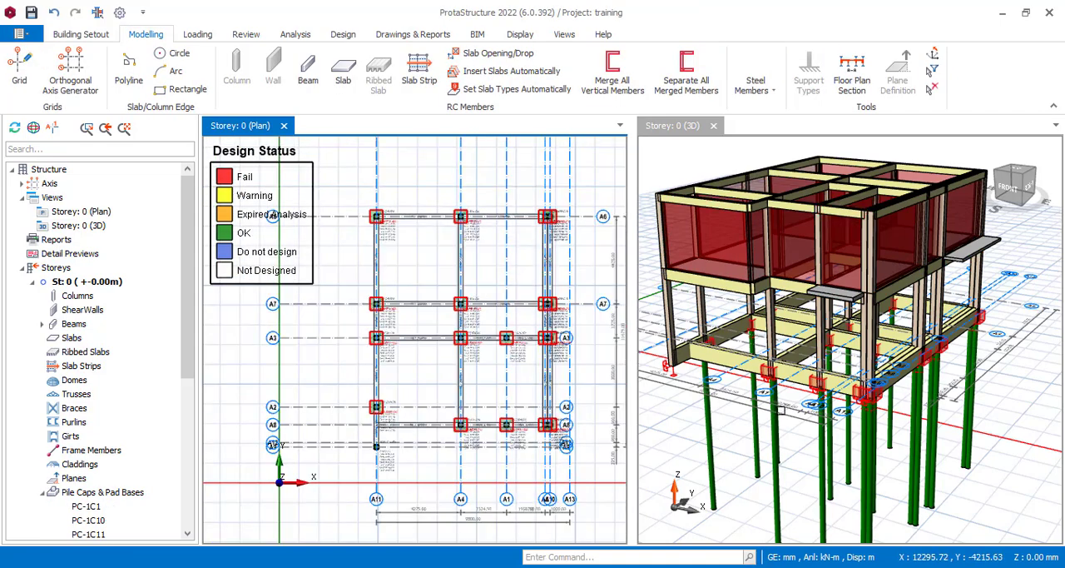
pyautogui.scroll(3, 968, 322)
pyautogui.scroll(-5, 967, 323)
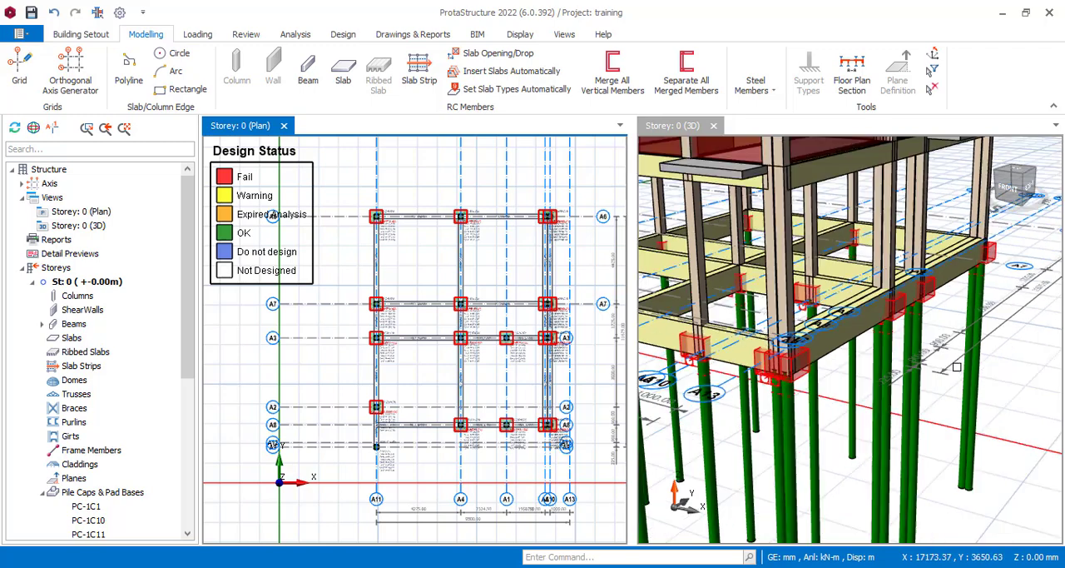
pyautogui.scroll(4, 946, 366)
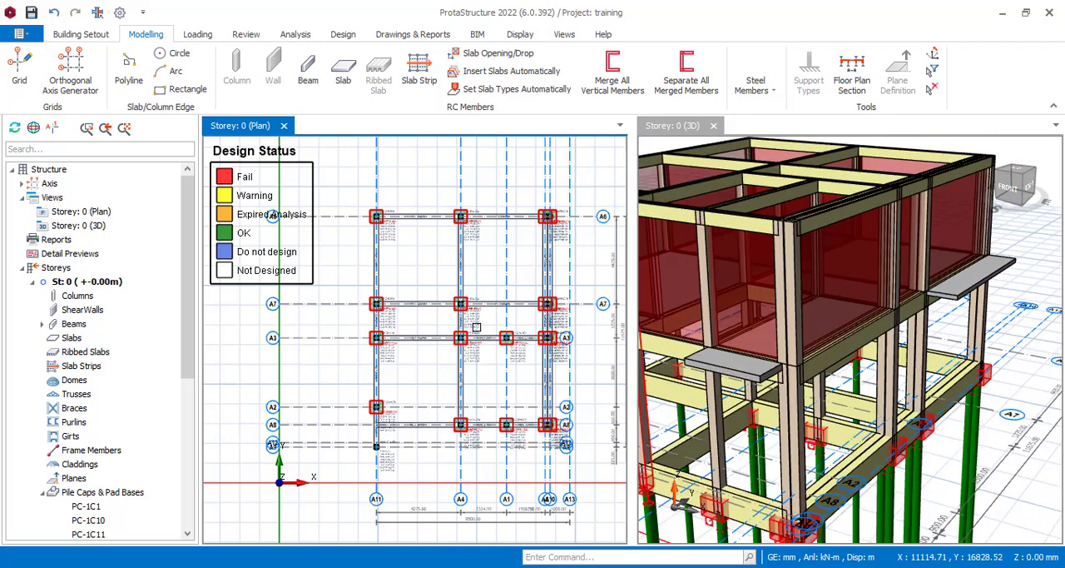